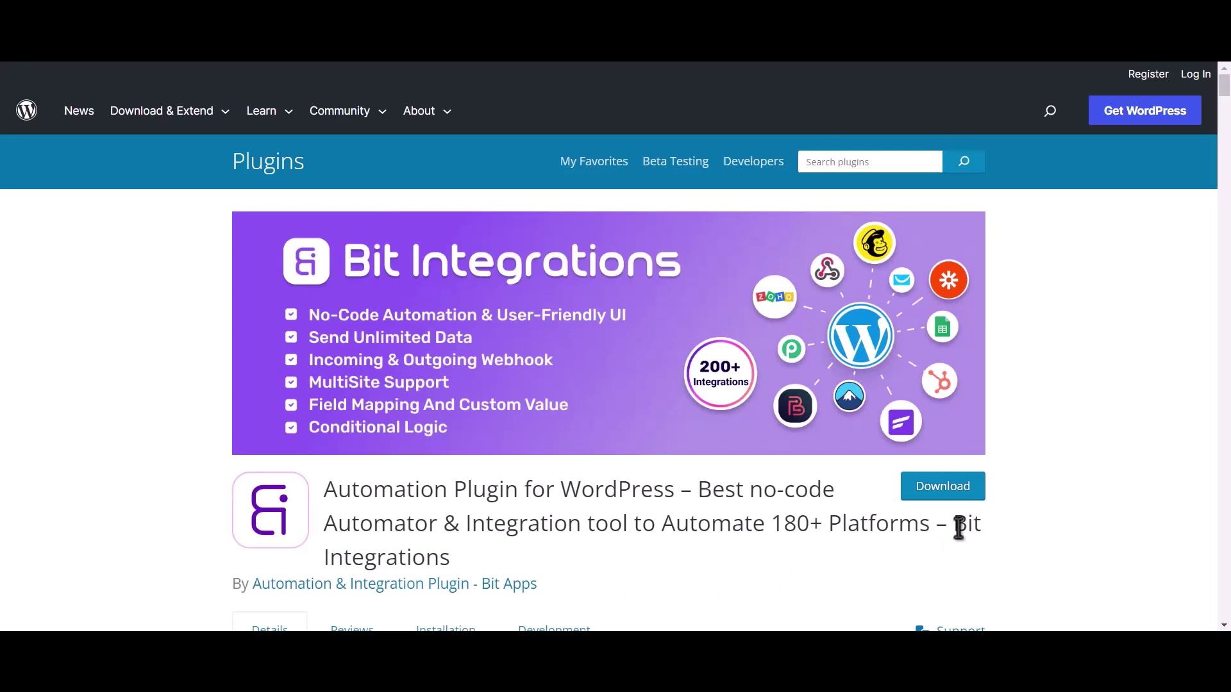
Select the Bit Integrations plugin name on the WordPress.org listing.
{"action": "left_click_drag", "start_coordinate": [953, 523], "coordinate": [963, 544]}
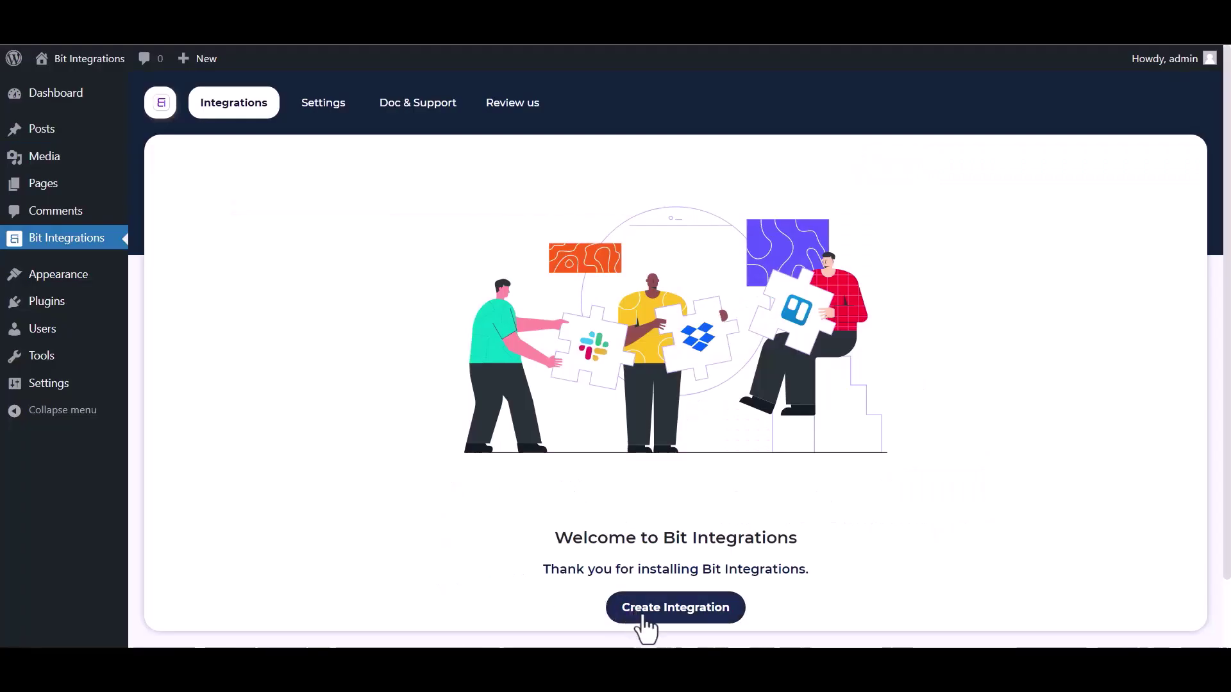
Create a new integration triggered by Groundhogg's Contact-Create task.
{"action": "left_click", "coordinate": [643, 619]}
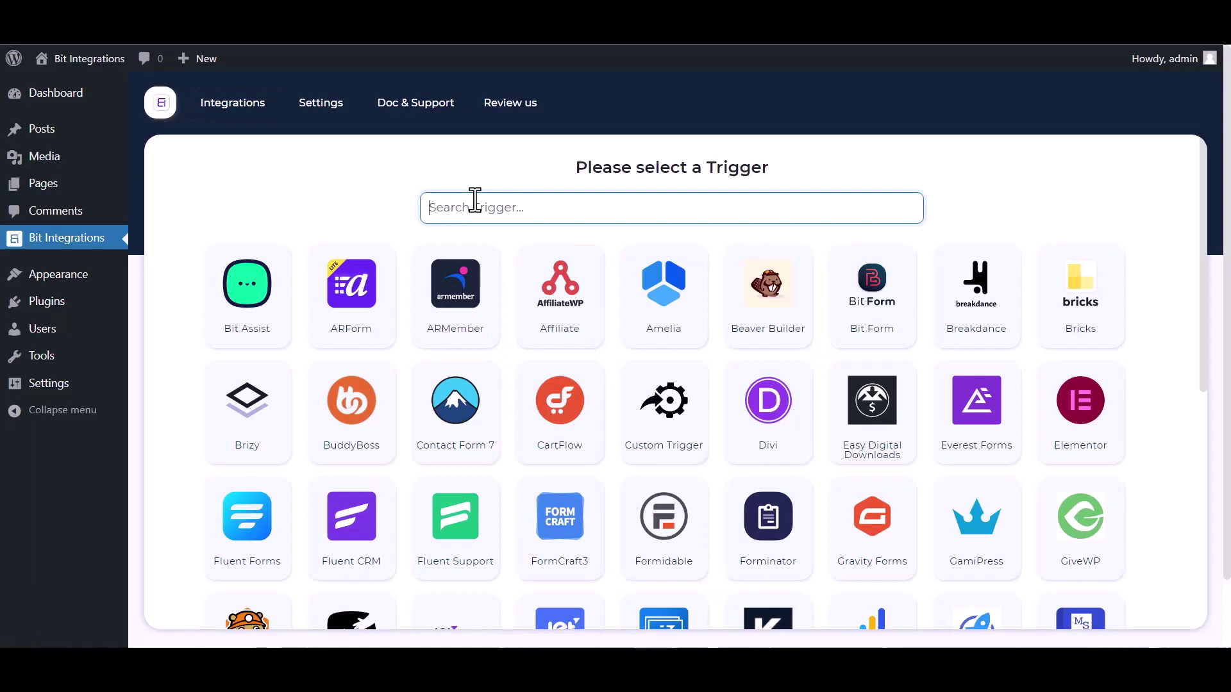
{"action": "type", "text": "gr"}
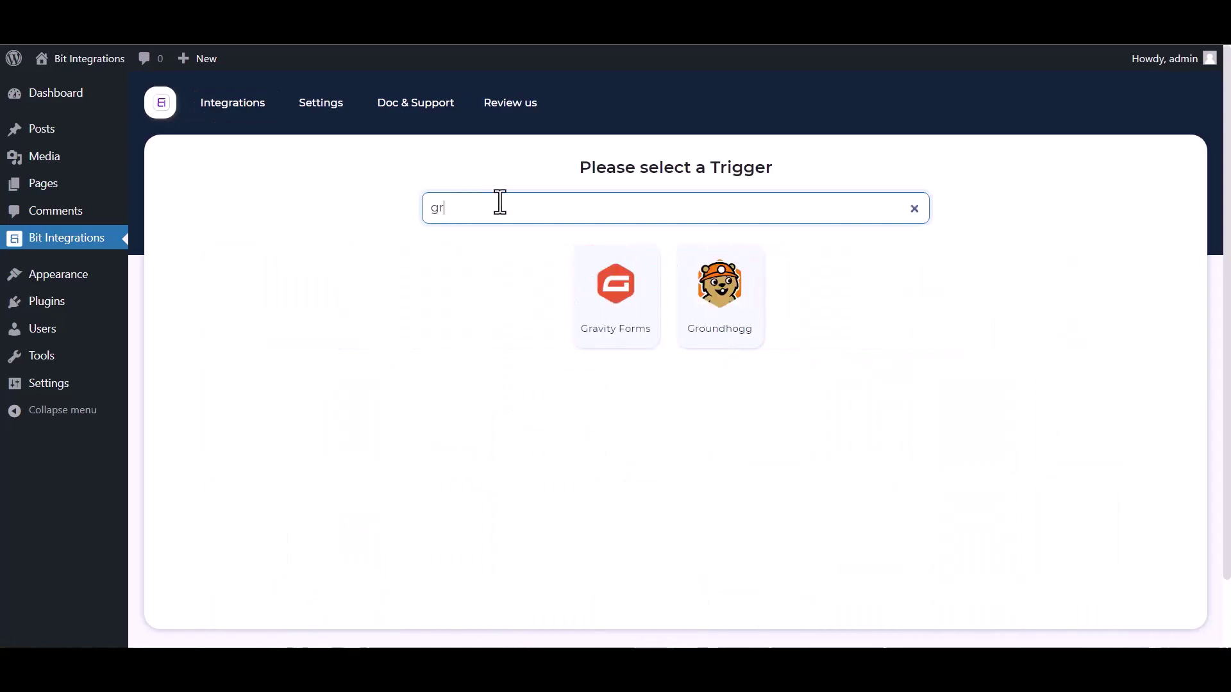
{"action": "left_click", "coordinate": [729, 309]}
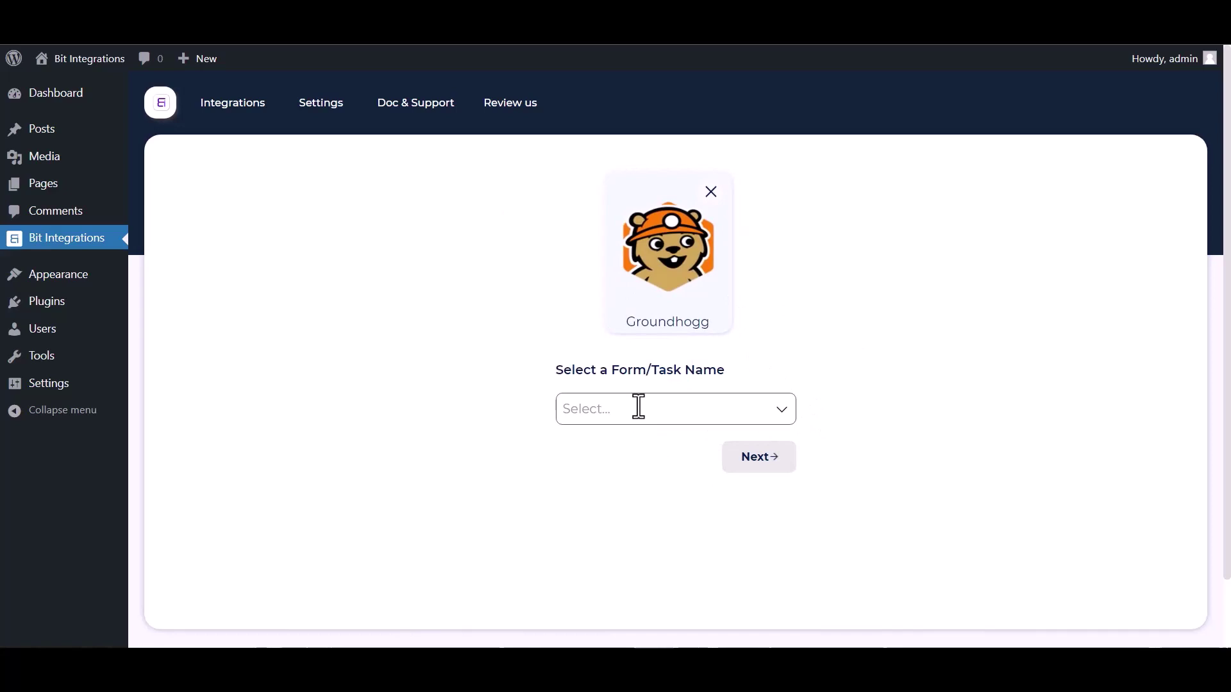
{"action": "left_click", "coordinate": [637, 406]}
{"action": "left_click", "coordinate": [631, 447]}
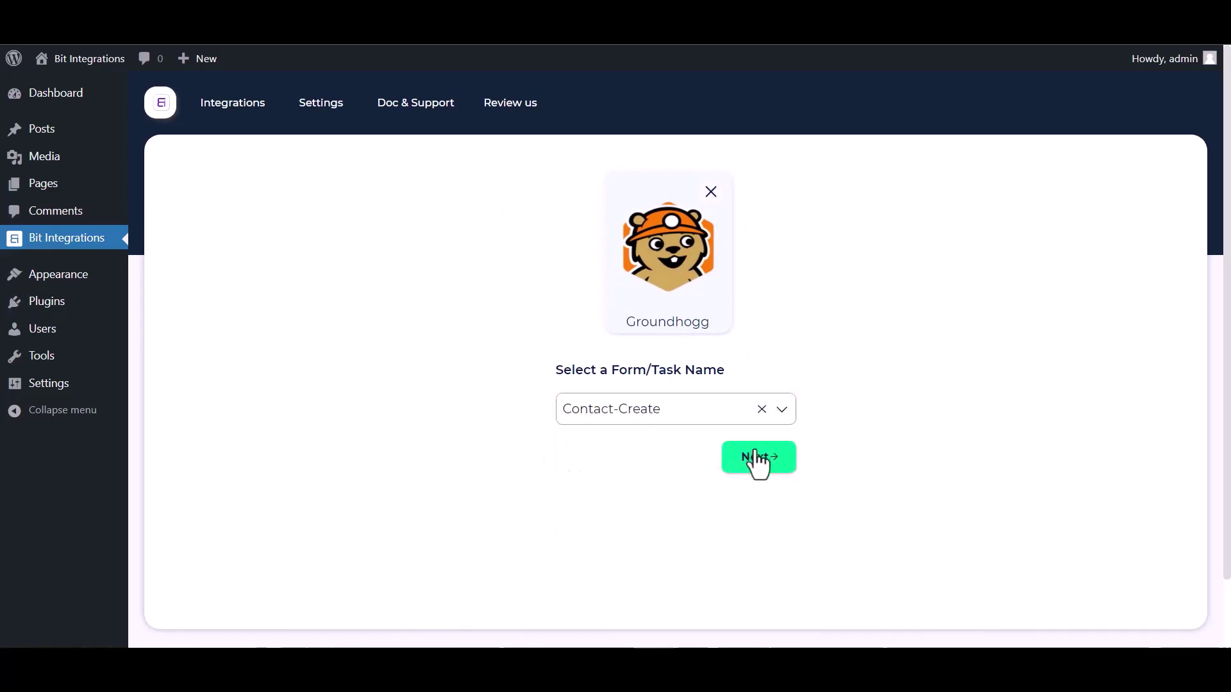
{"action": "left_click", "coordinate": [757, 456]}
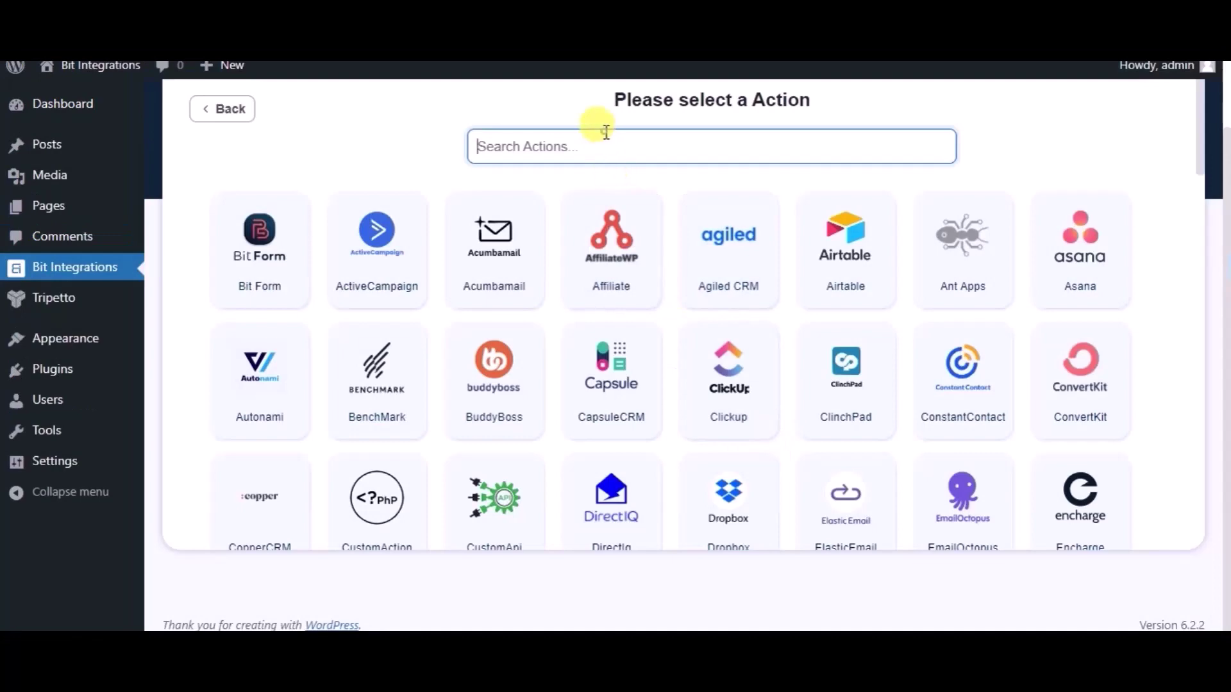
Choose Zoho Recruit as the action, with zoho.com as its data center.
{"action": "type", "text": "zo"}
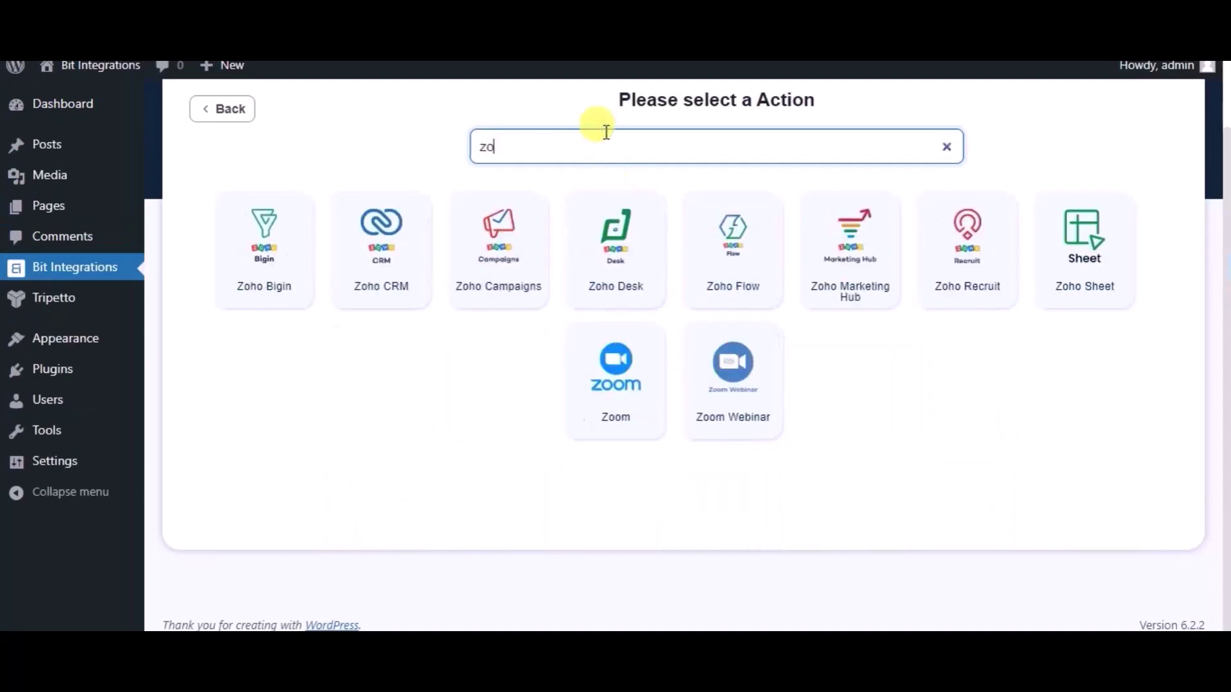
{"action": "type", "text": "ho re"}
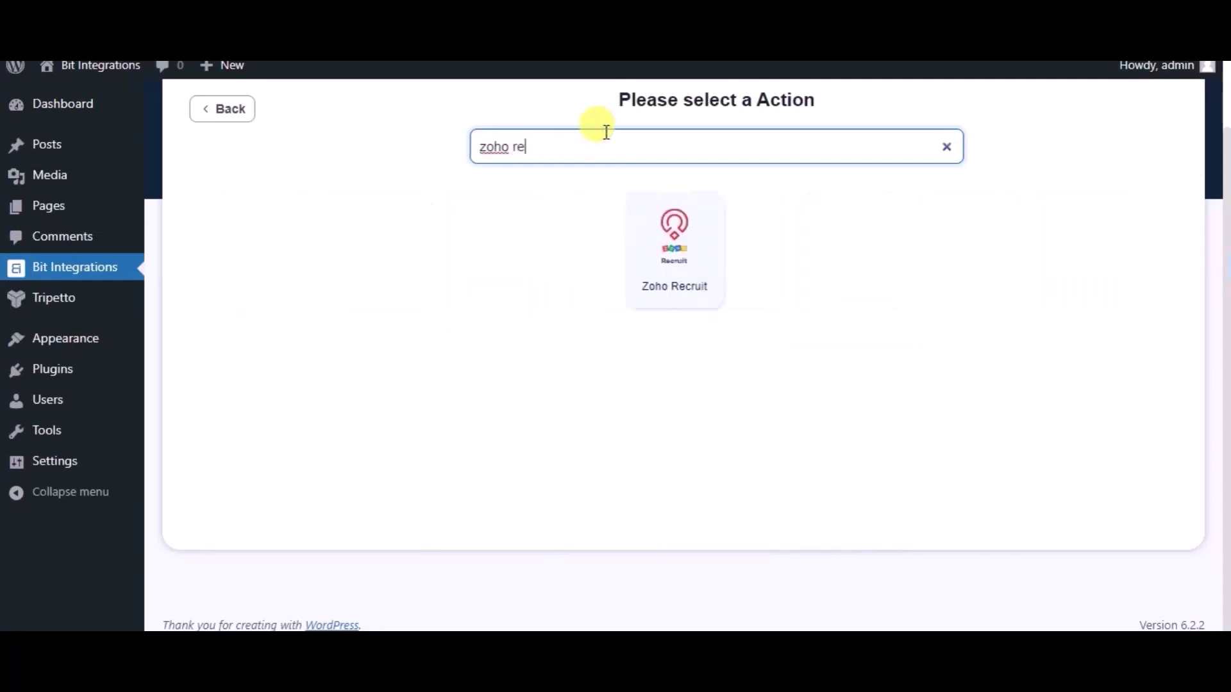
{"action": "left_click", "coordinate": [643, 228]}
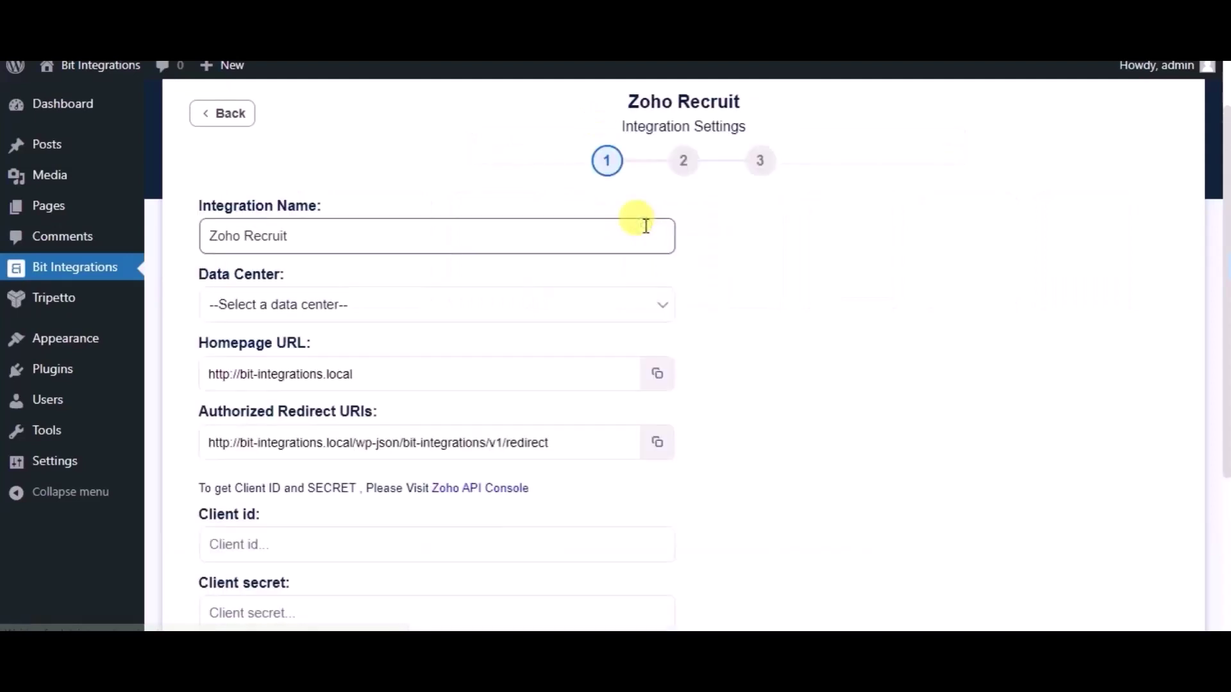
{"action": "left_click", "coordinate": [383, 302]}
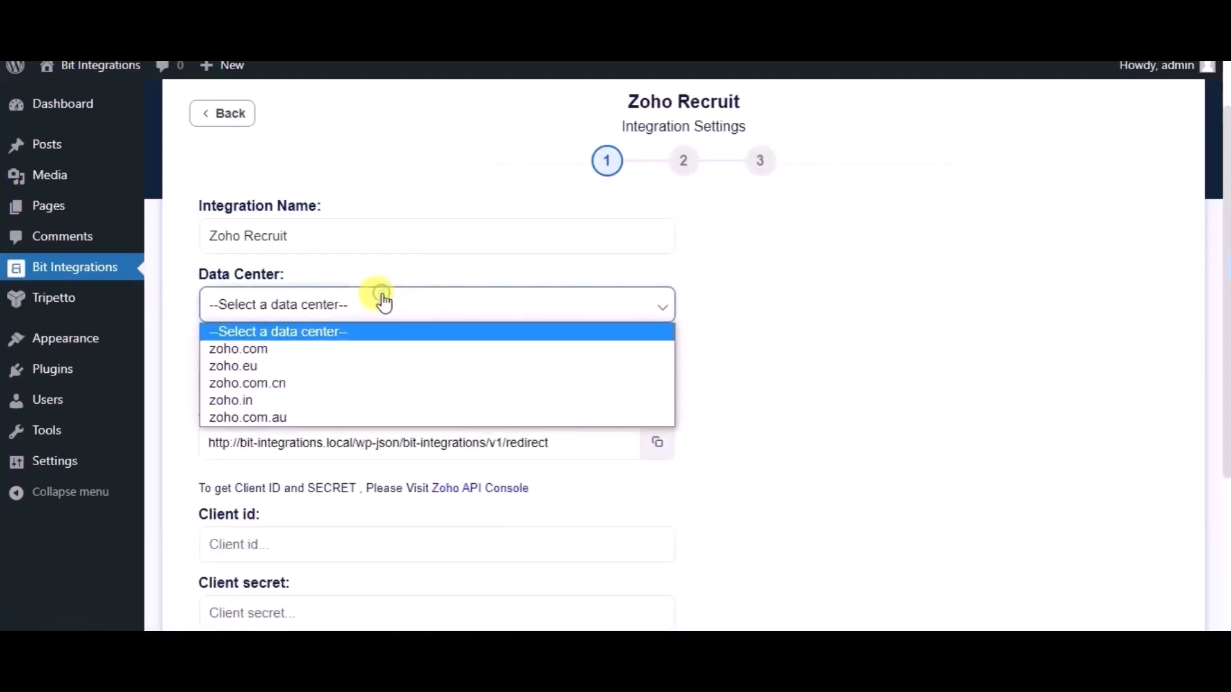
{"action": "left_click", "coordinate": [237, 355]}
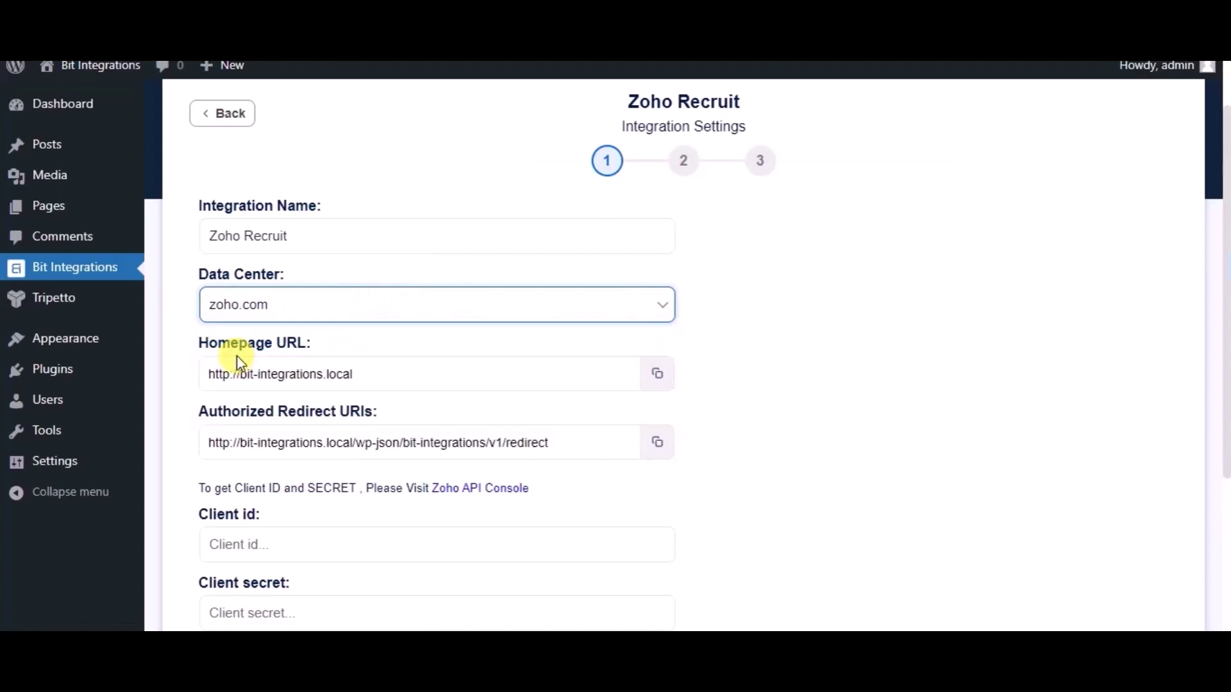
{"action": "scroll", "coordinate": [575, 502], "scroll_direction": "down", "scroll_amount": 1}
{"action": "scroll", "coordinate": [575, 502], "scroll_direction": "down", "scroll_amount": 1}
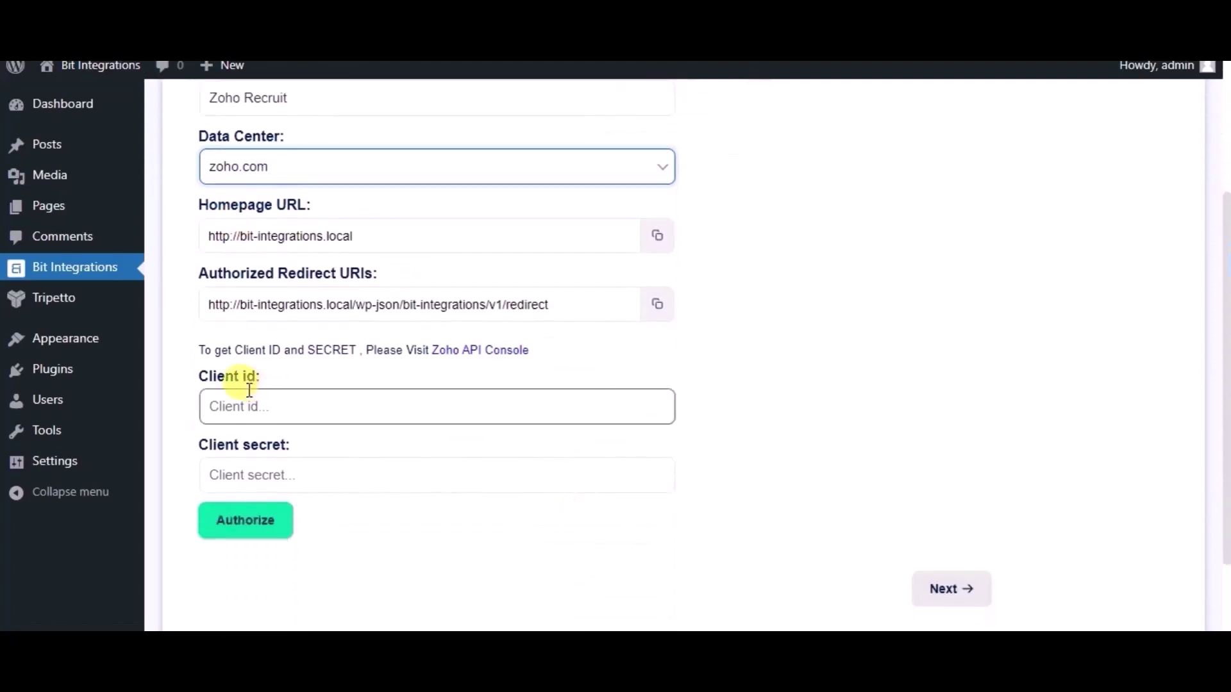
{"action": "left_click", "coordinate": [509, 352]}
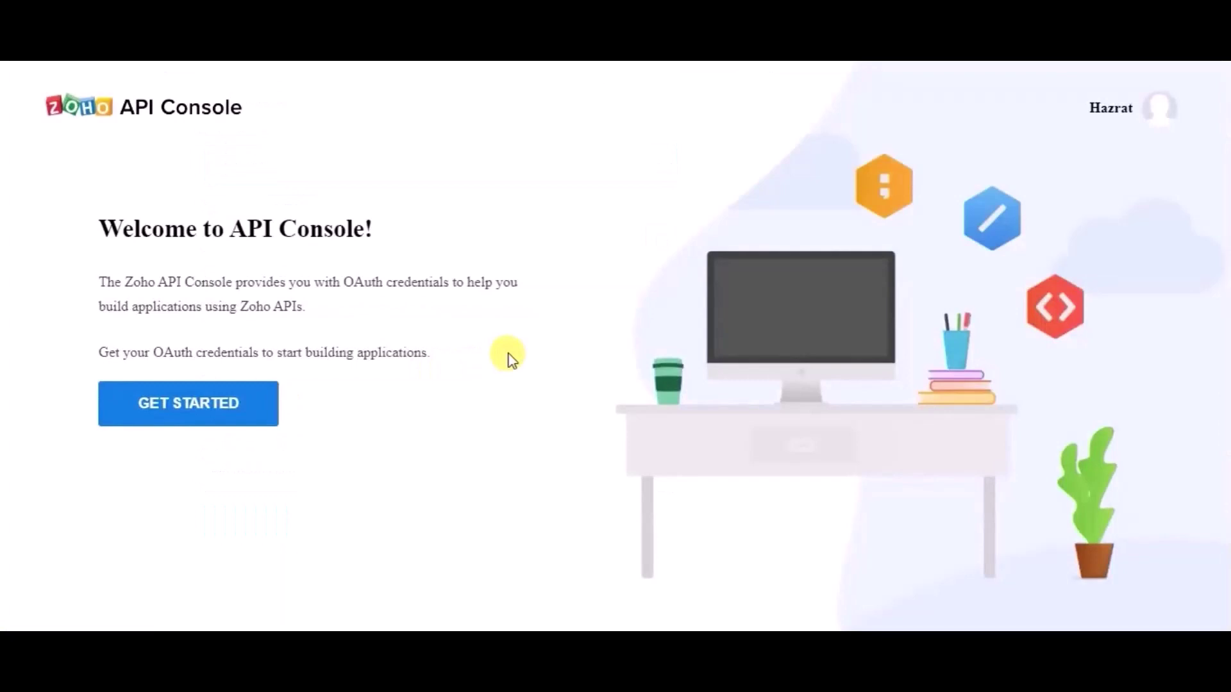
{"action": "left_click", "coordinate": [218, 403]}
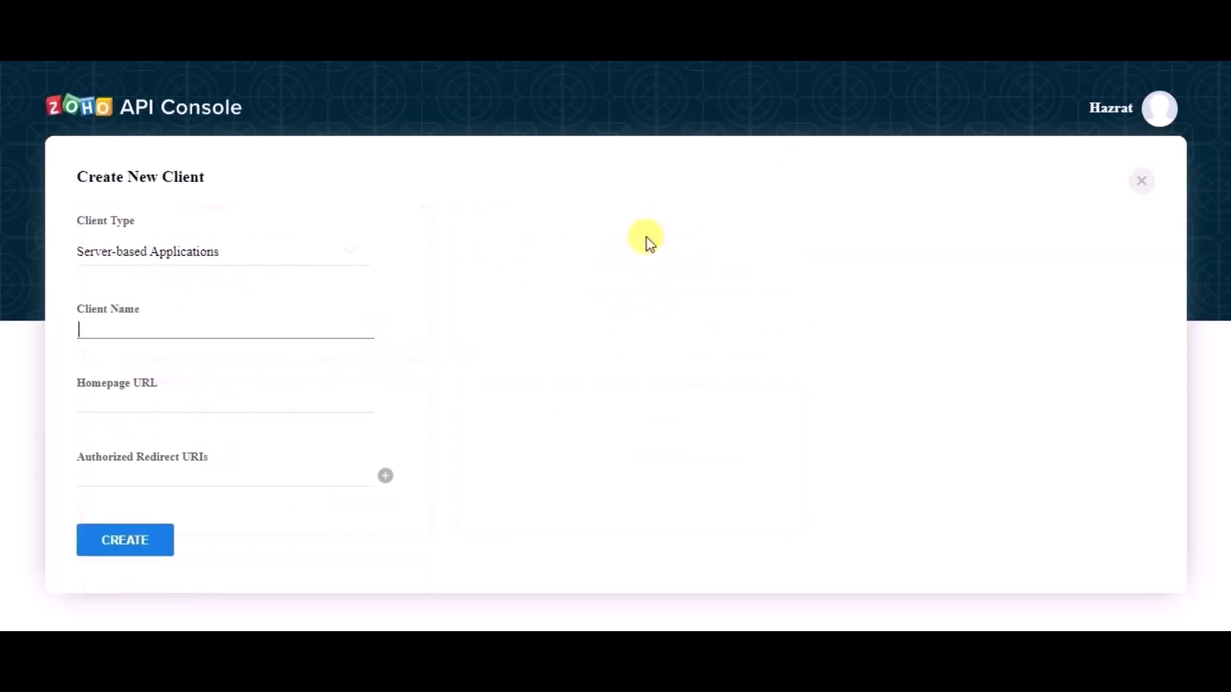
{"action": "type", "text": "Bit Integrations"}
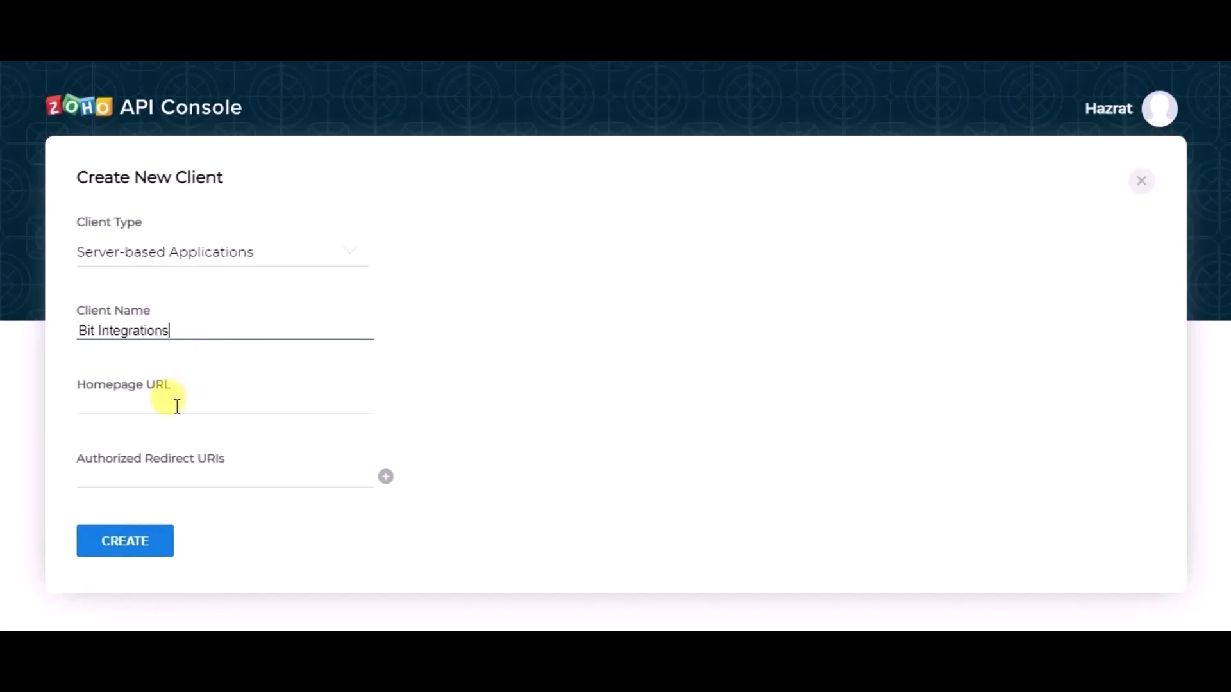
{"action": "left_click", "coordinate": [172, 405]}
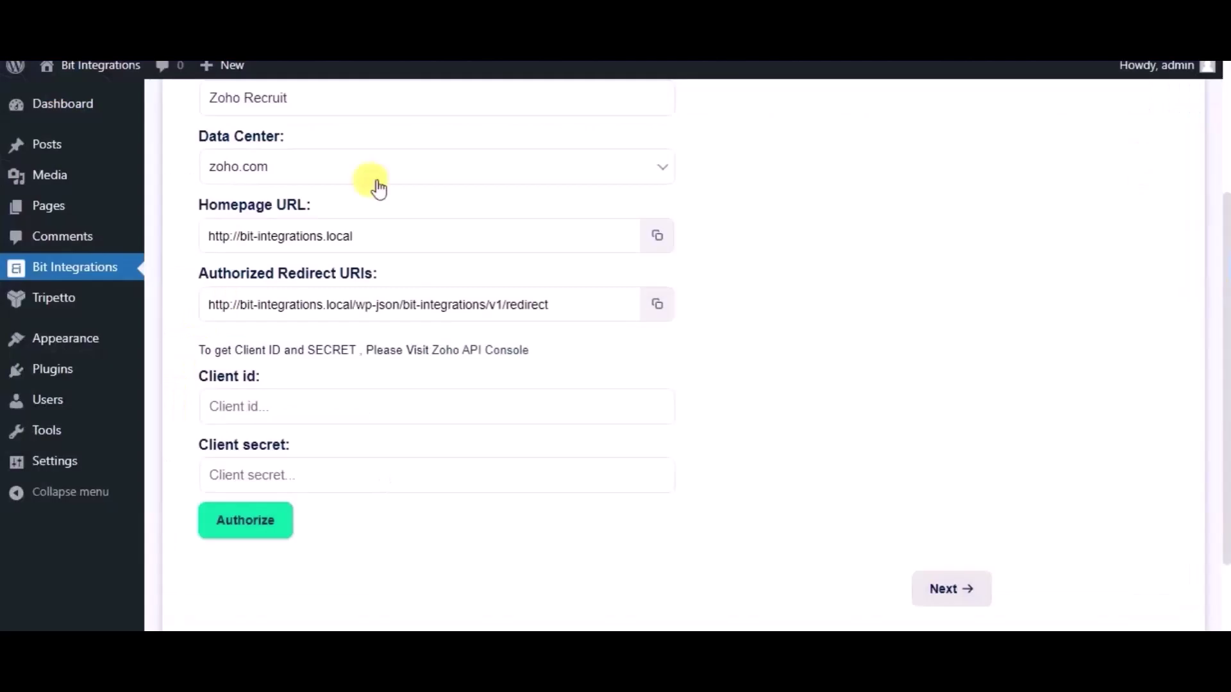
{"action": "left_click", "coordinate": [660, 240]}
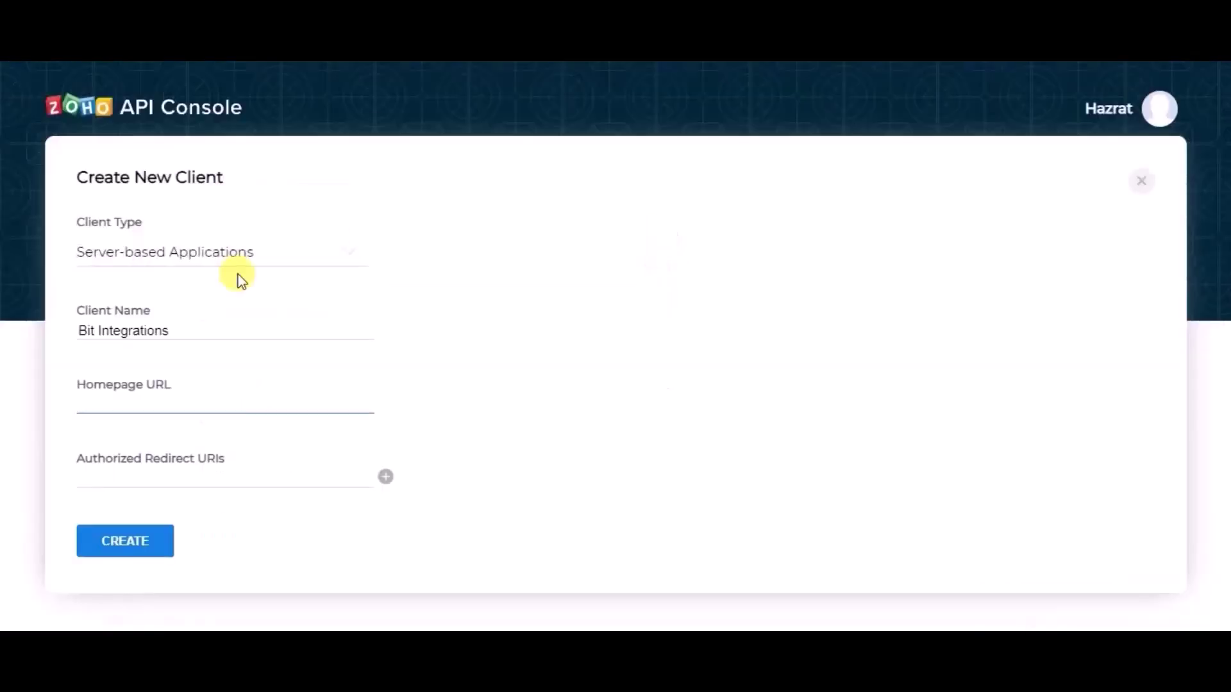
{"action": "key", "text": "ctrl+v"}
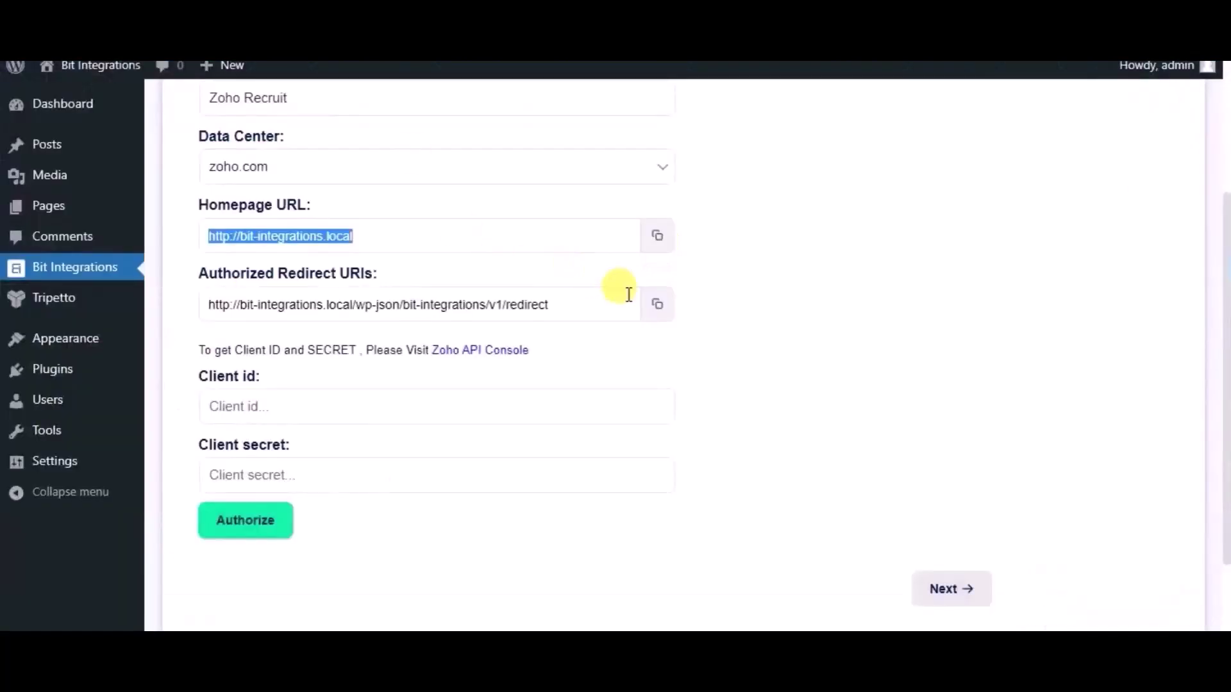
Add the Bit Integrations authorized redirect URI to the Zoho client and create it.
{"action": "left_click", "coordinate": [657, 315]}
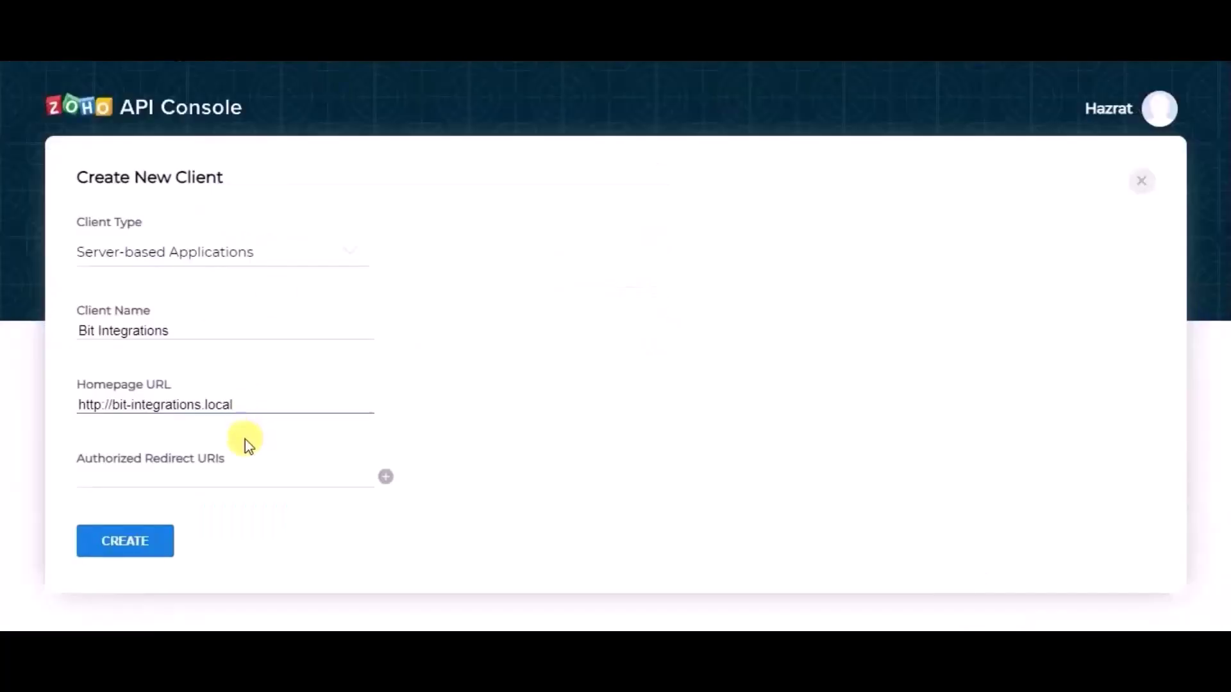
{"action": "left_click", "coordinate": [238, 474]}
{"action": "key", "text": "ctrl+v"}
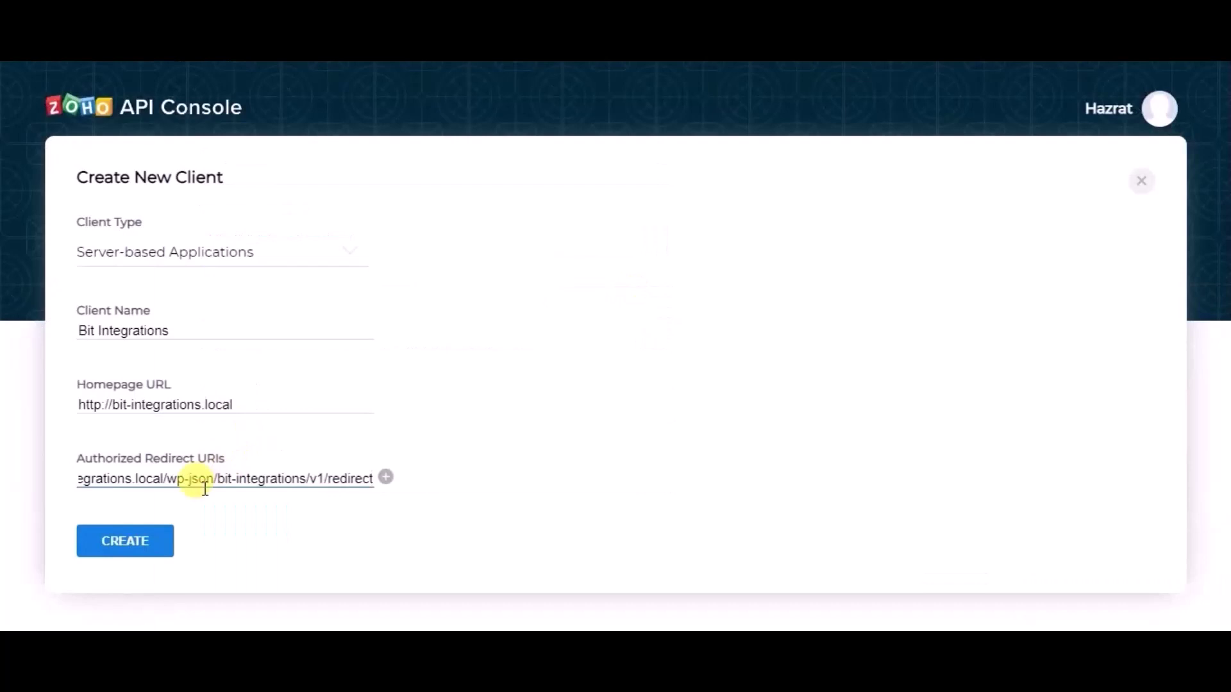
{"action": "left_click", "coordinate": [158, 538]}
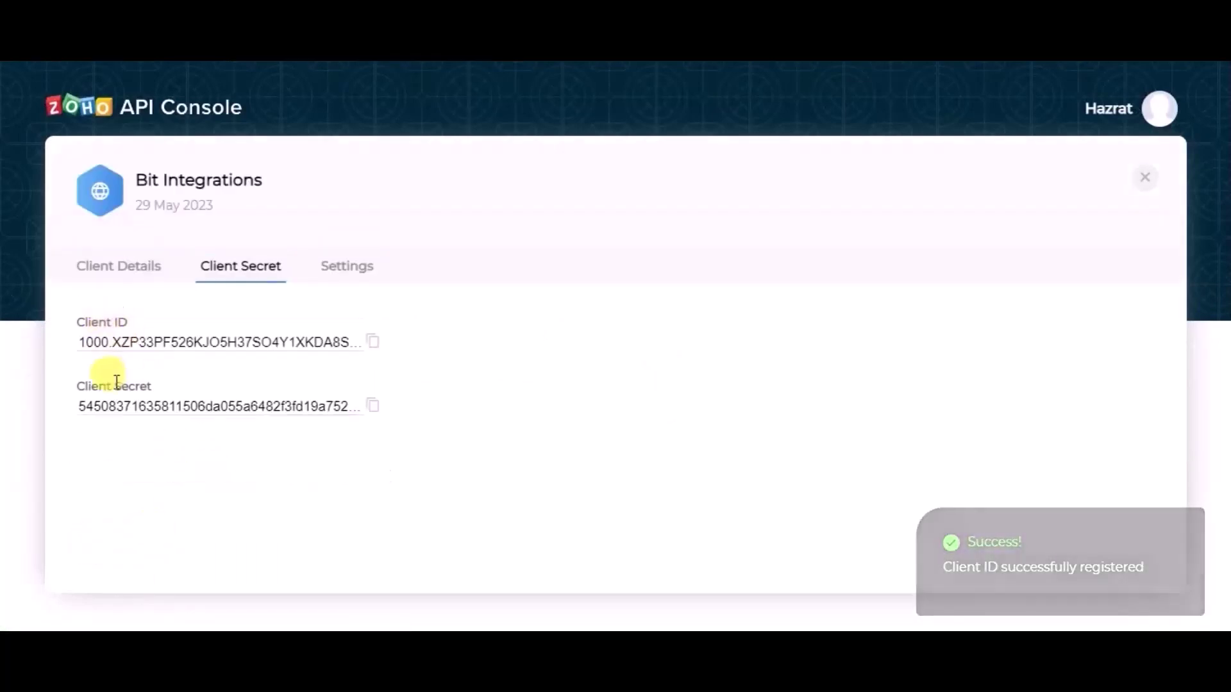
Copy the Zoho client ID and client secret into Bit Integrations' Client id and Client secret fields.
{"action": "left_click", "coordinate": [372, 344]}
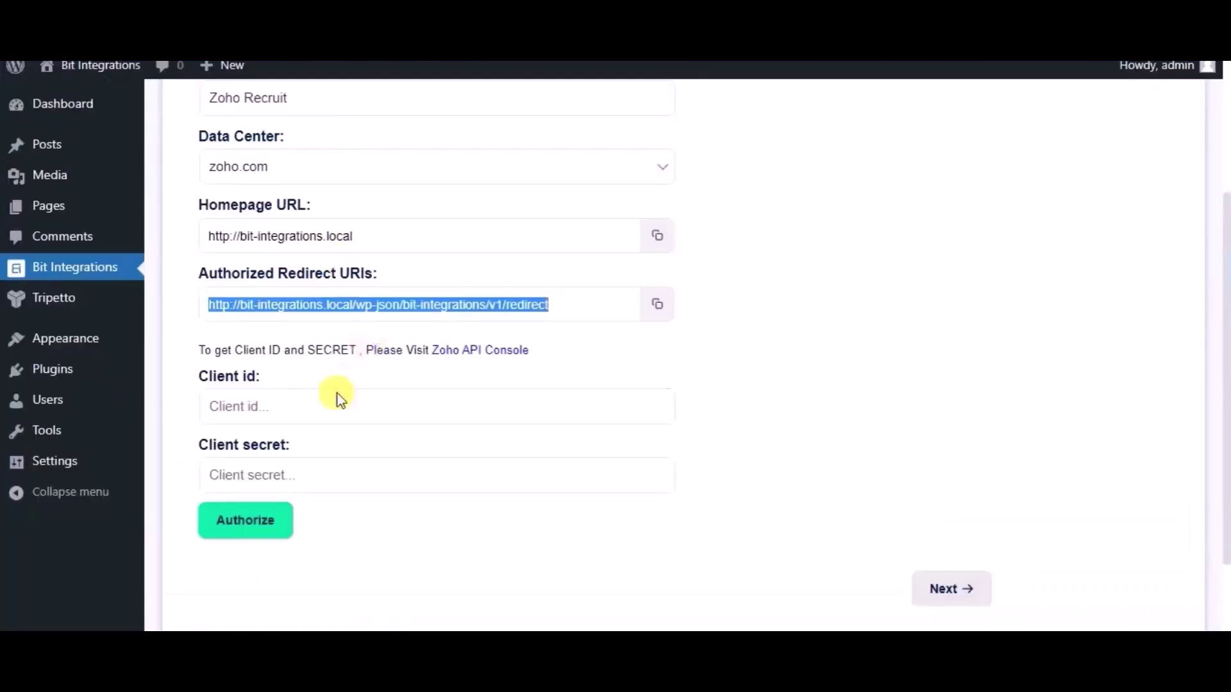
{"action": "left_click", "coordinate": [338, 399]}
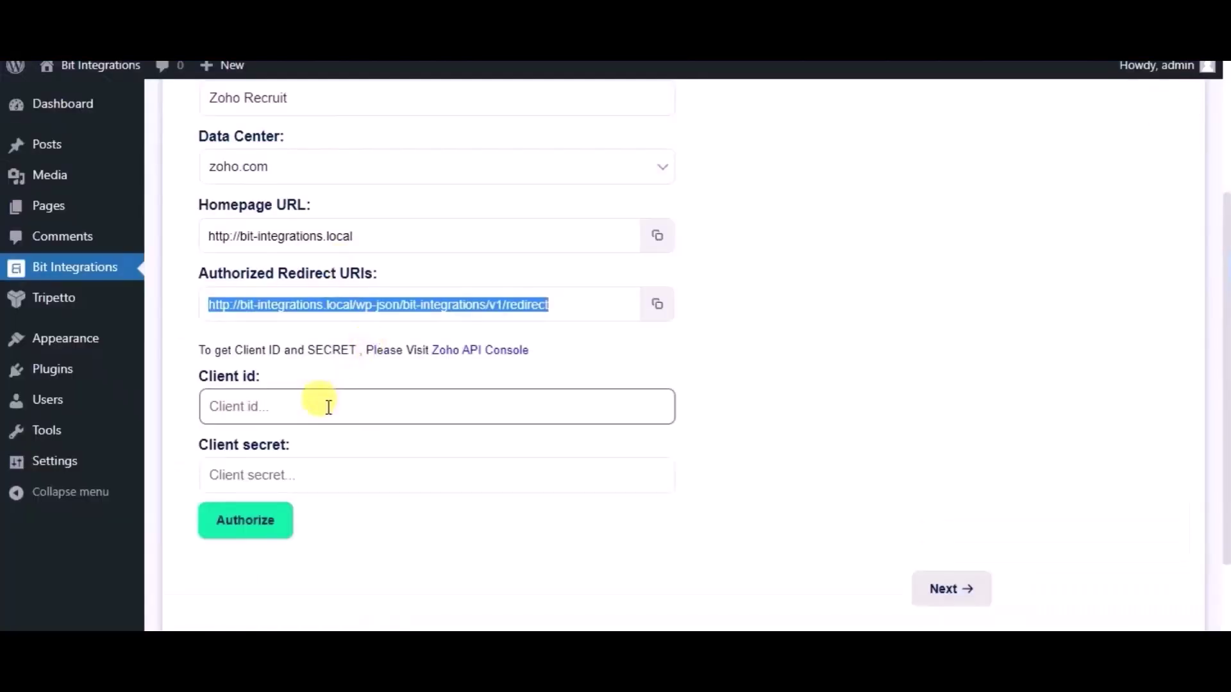
{"action": "key", "text": "ctrl+v"}
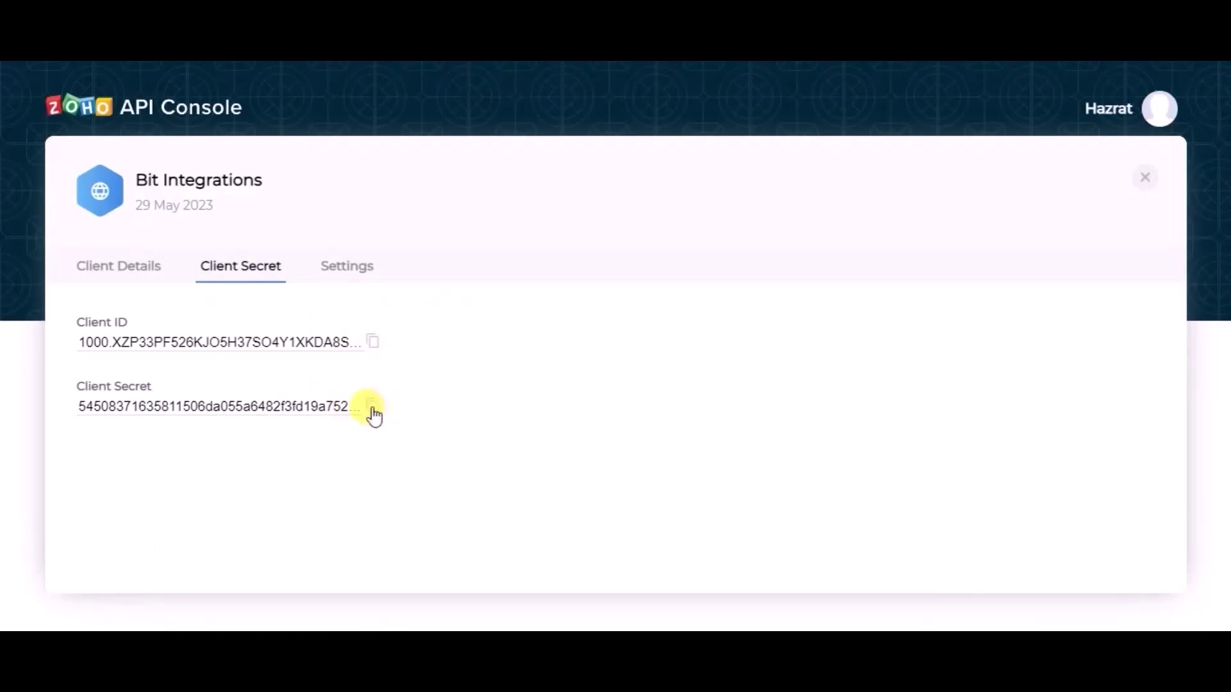
{"action": "left_click", "coordinate": [372, 408]}
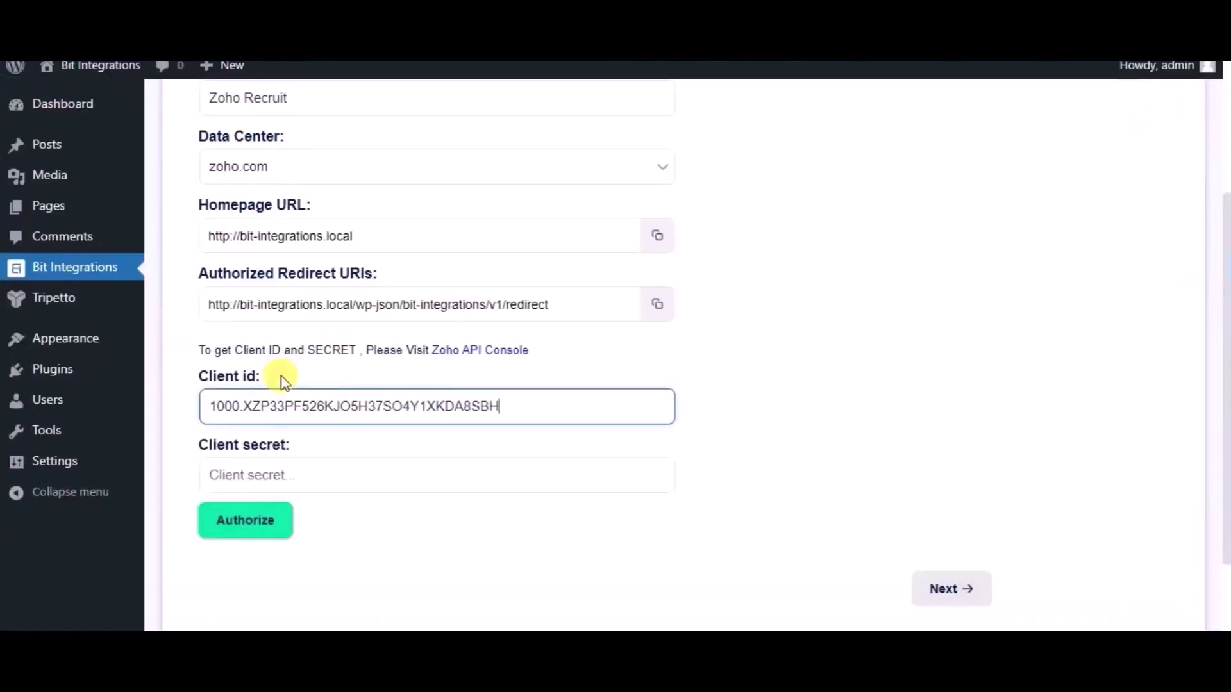
{"action": "left_click", "coordinate": [289, 474]}
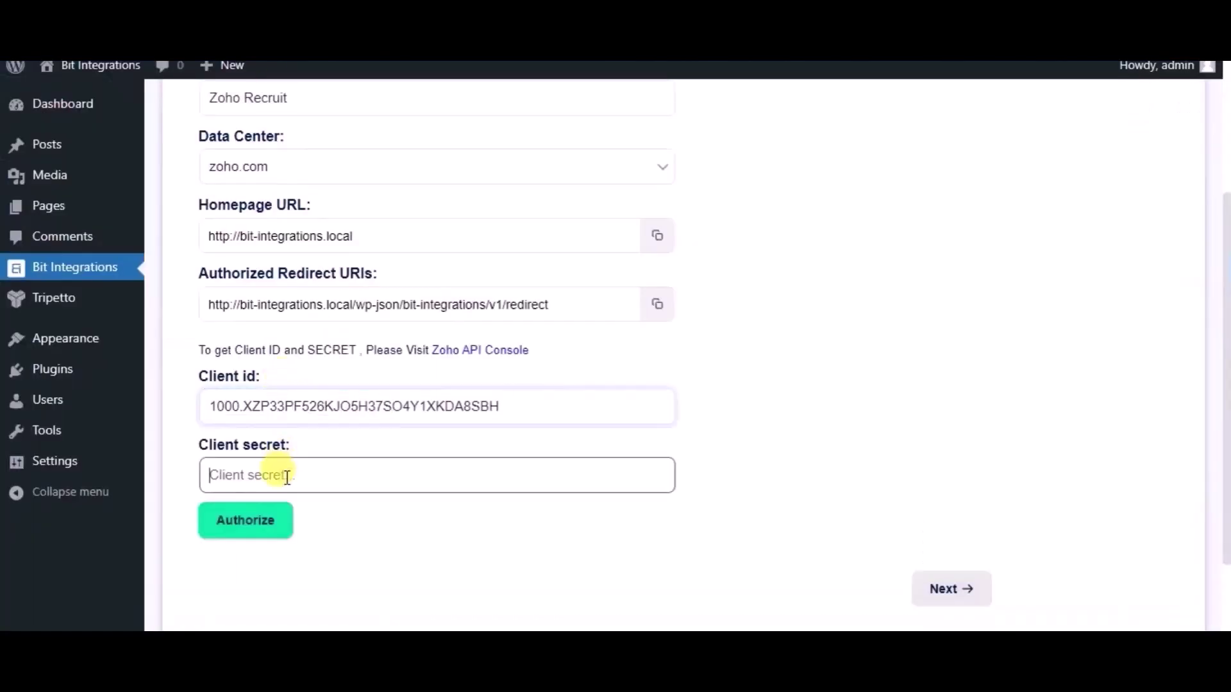
{"action": "key", "text": "ctrl+v"}
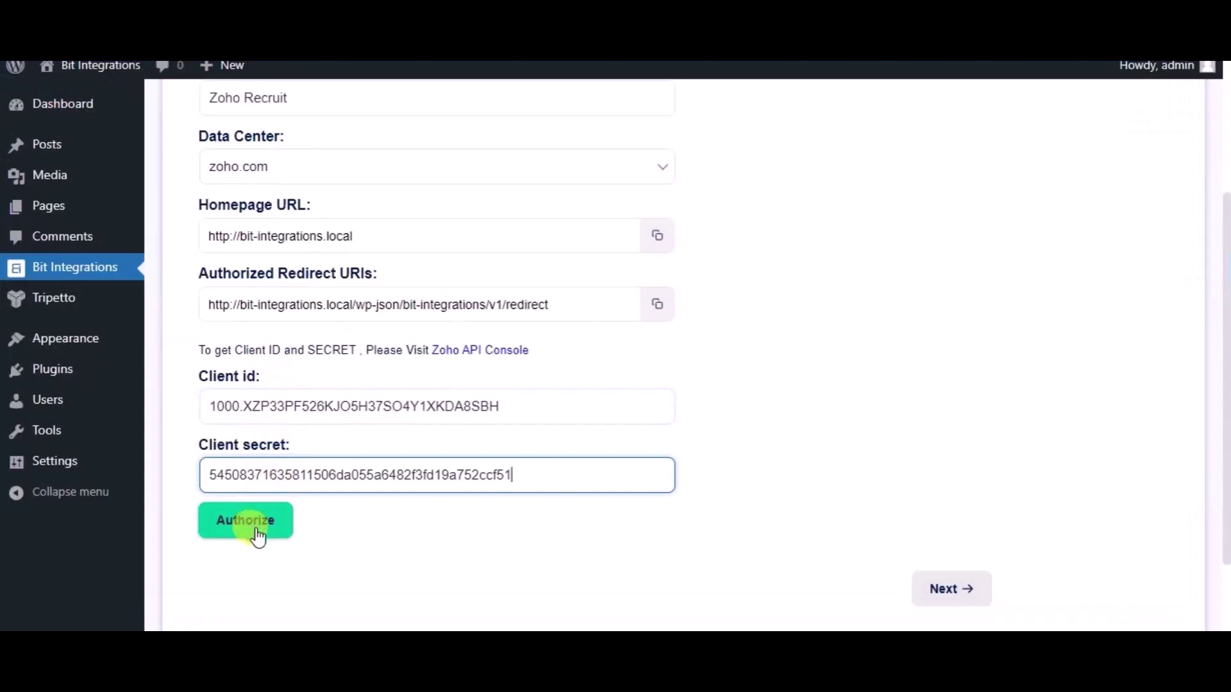
Authorize the Zoho Recruit connection and grant access in the Zoho consent popup.
{"action": "left_click", "coordinate": [257, 536]}
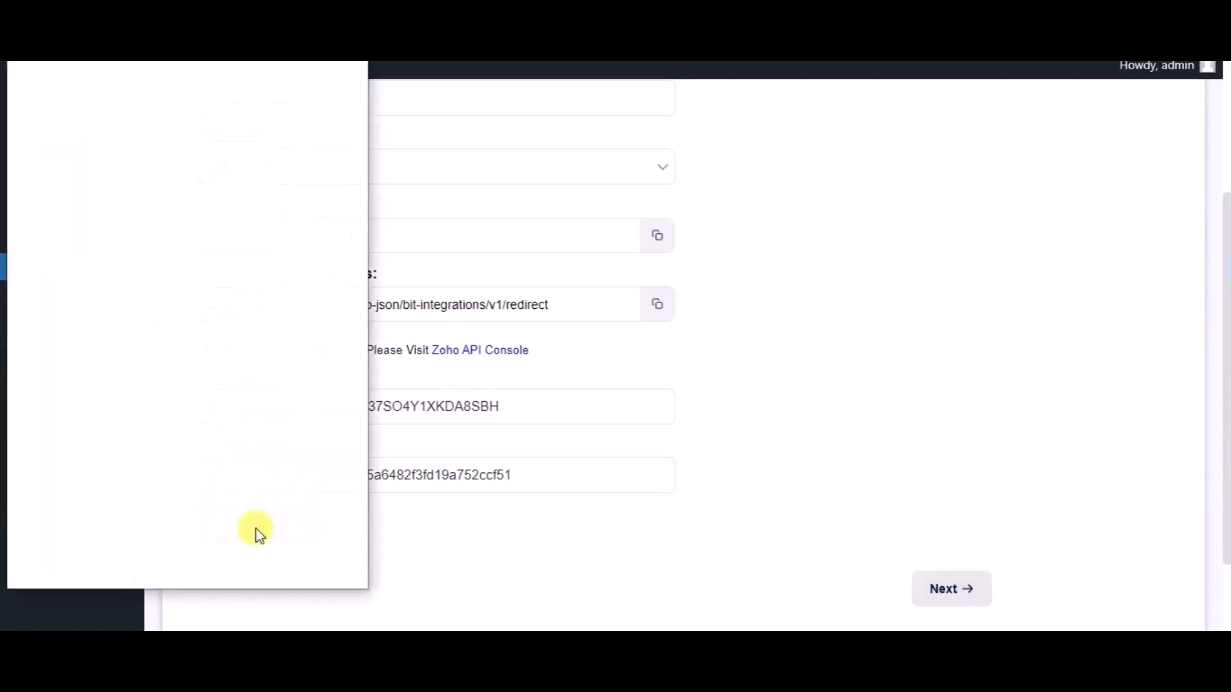
{"action": "left_click", "coordinate": [239, 487]}
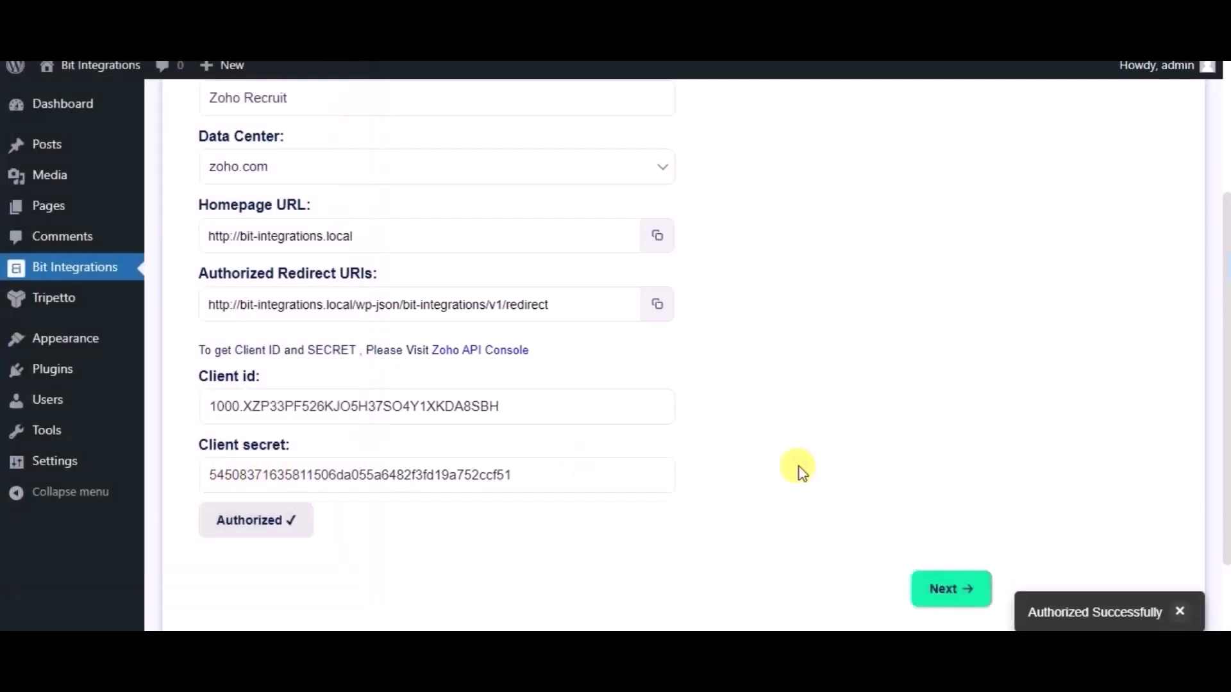
{"action": "scroll", "coordinate": [797, 470], "scroll_direction": "down", "scroll_amount": 2}
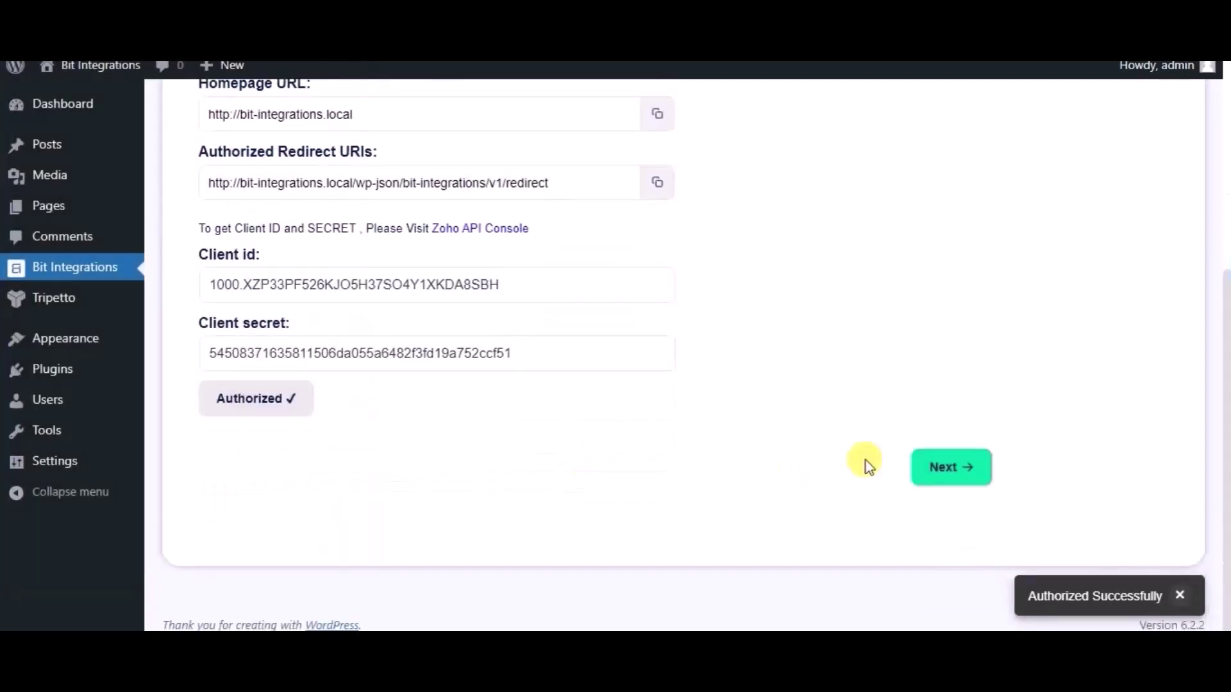
Select the Candidates module and map the Name form field to Last Name.
{"action": "left_click", "coordinate": [940, 469]}
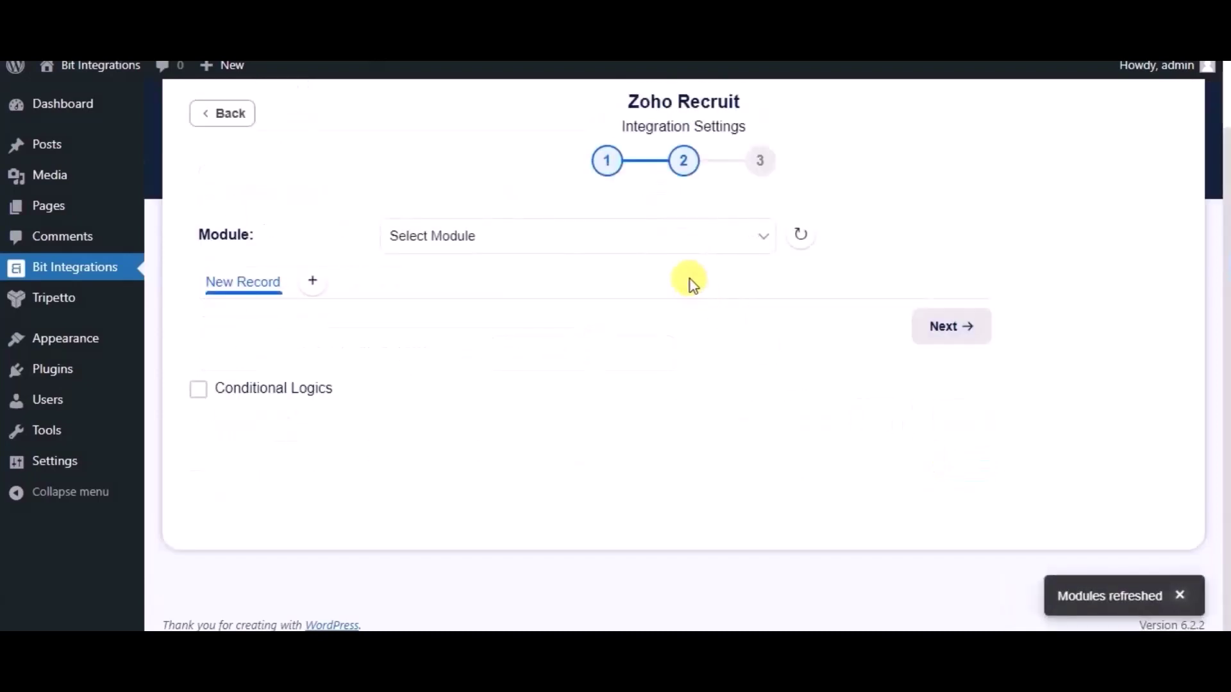
{"action": "left_click", "coordinate": [655, 251]}
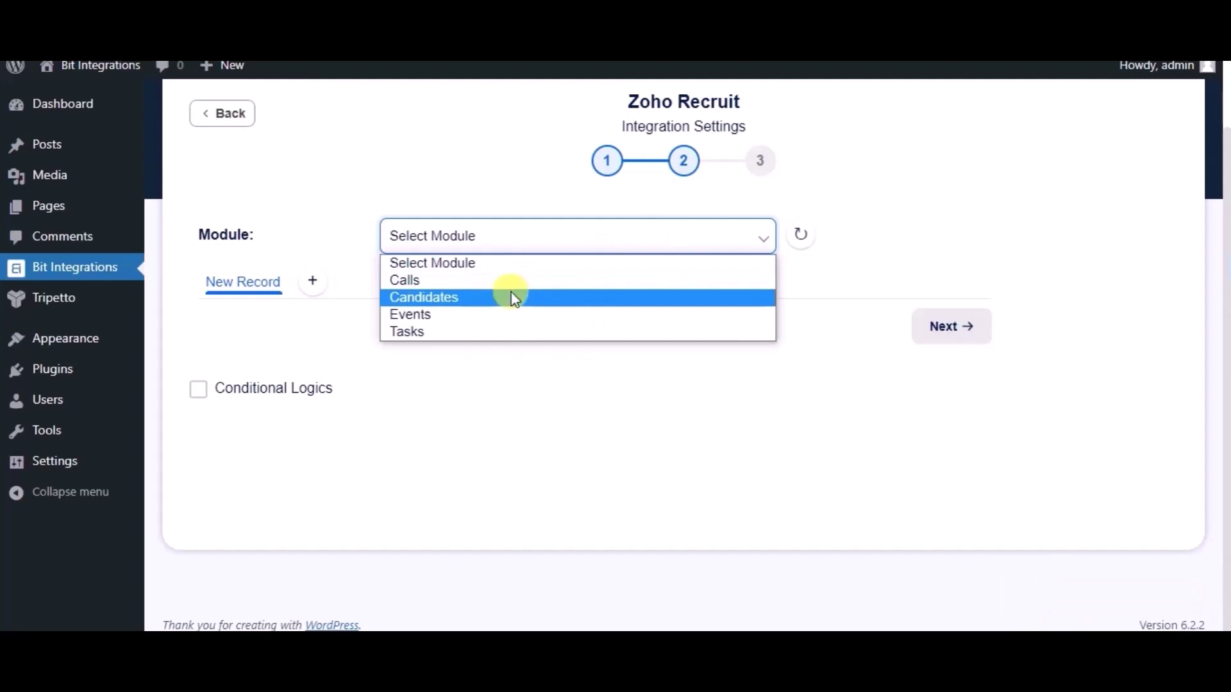
{"action": "left_click", "coordinate": [513, 299]}
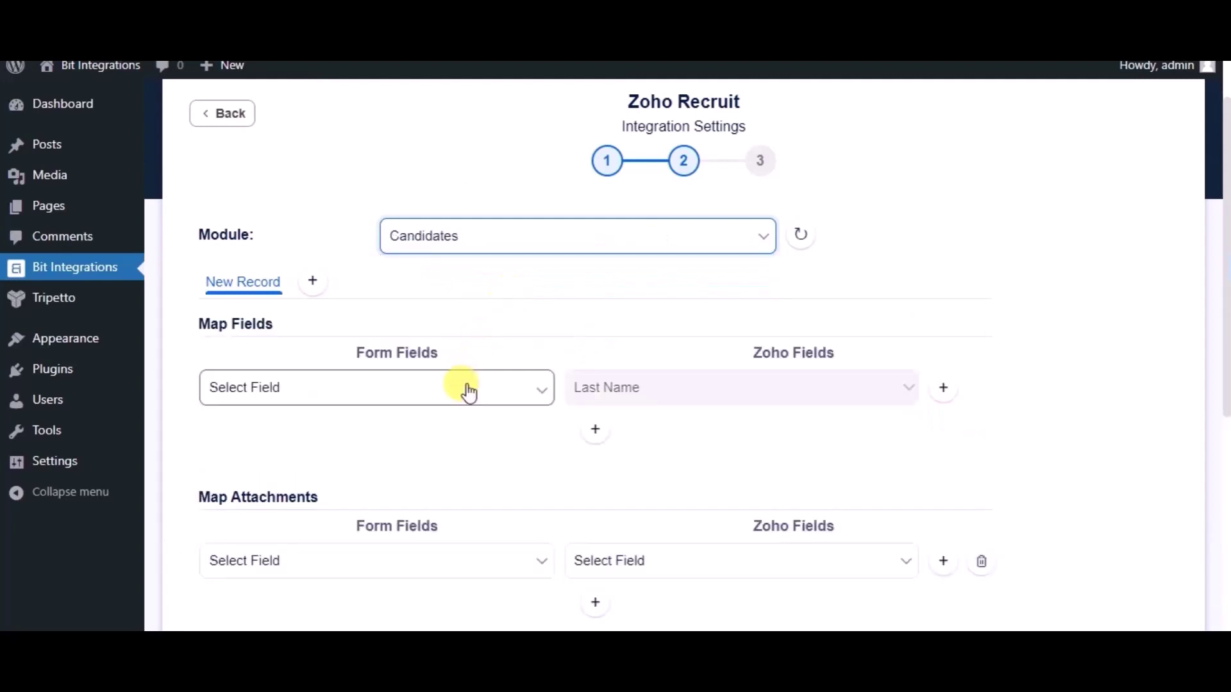
{"action": "left_click", "coordinate": [467, 389]}
{"action": "left_click", "coordinate": [310, 450]}
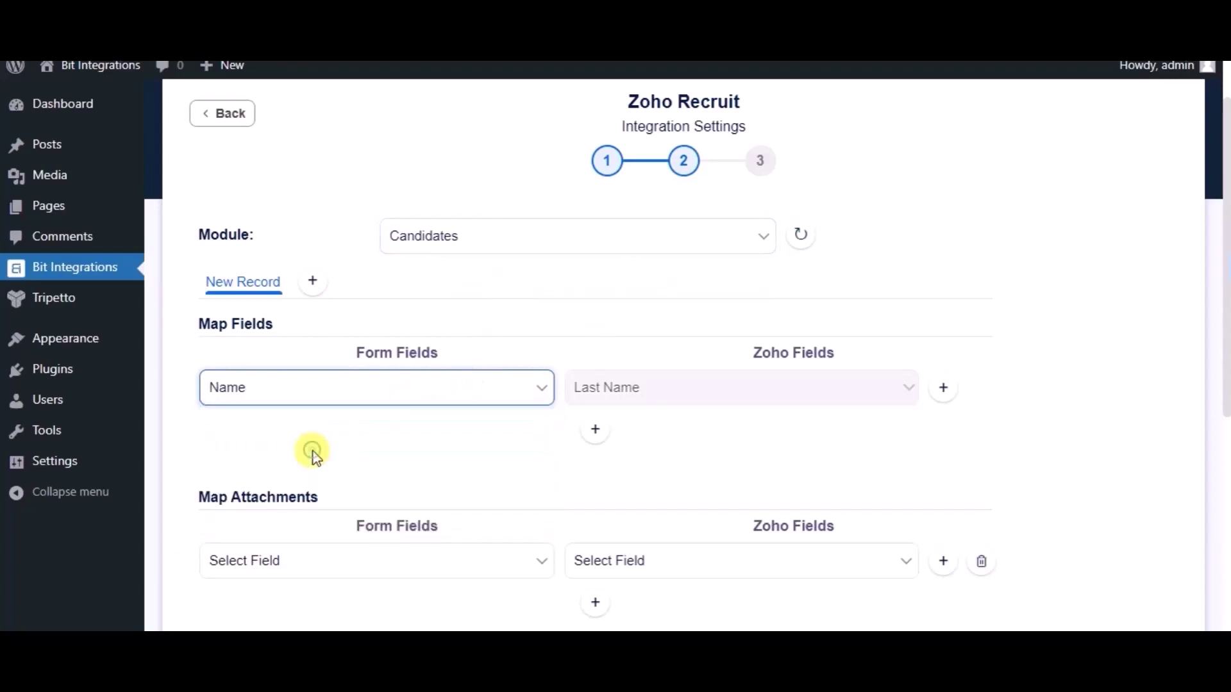
Add field mappings for Email address→Email and Phone Number→Mobile.
{"action": "left_click", "coordinate": [591, 430]}
{"action": "left_click", "coordinate": [426, 439]}
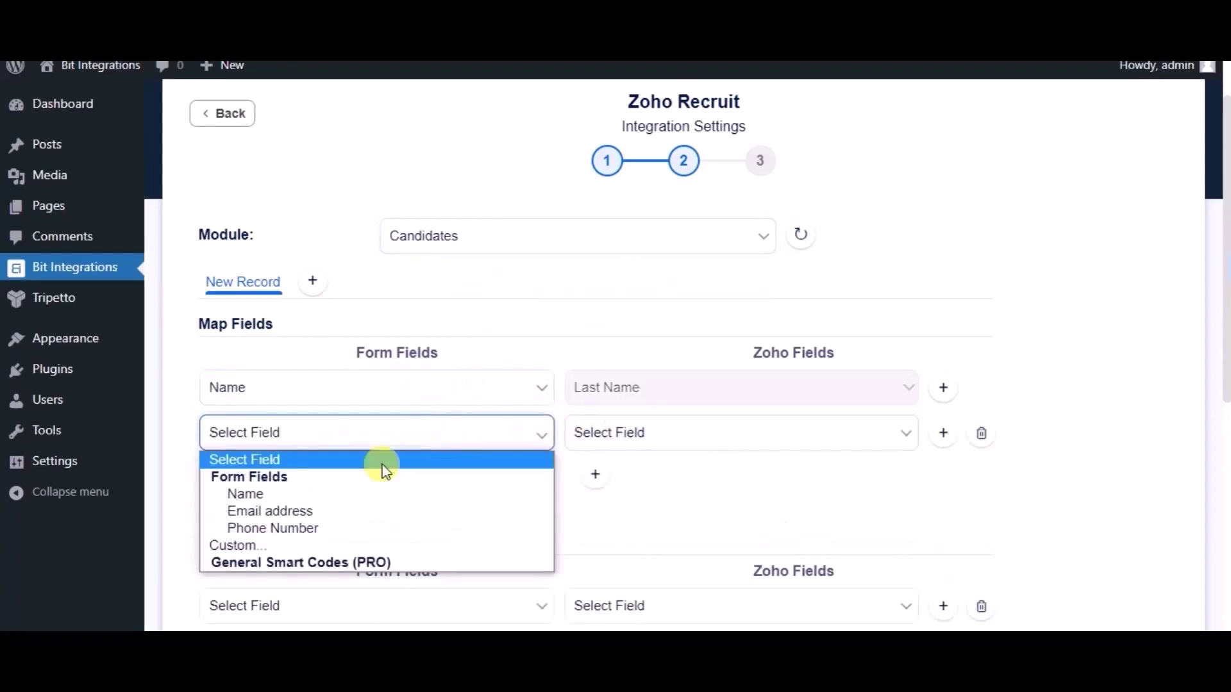
{"action": "left_click", "coordinate": [344, 511]}
{"action": "left_click", "coordinate": [600, 448]}
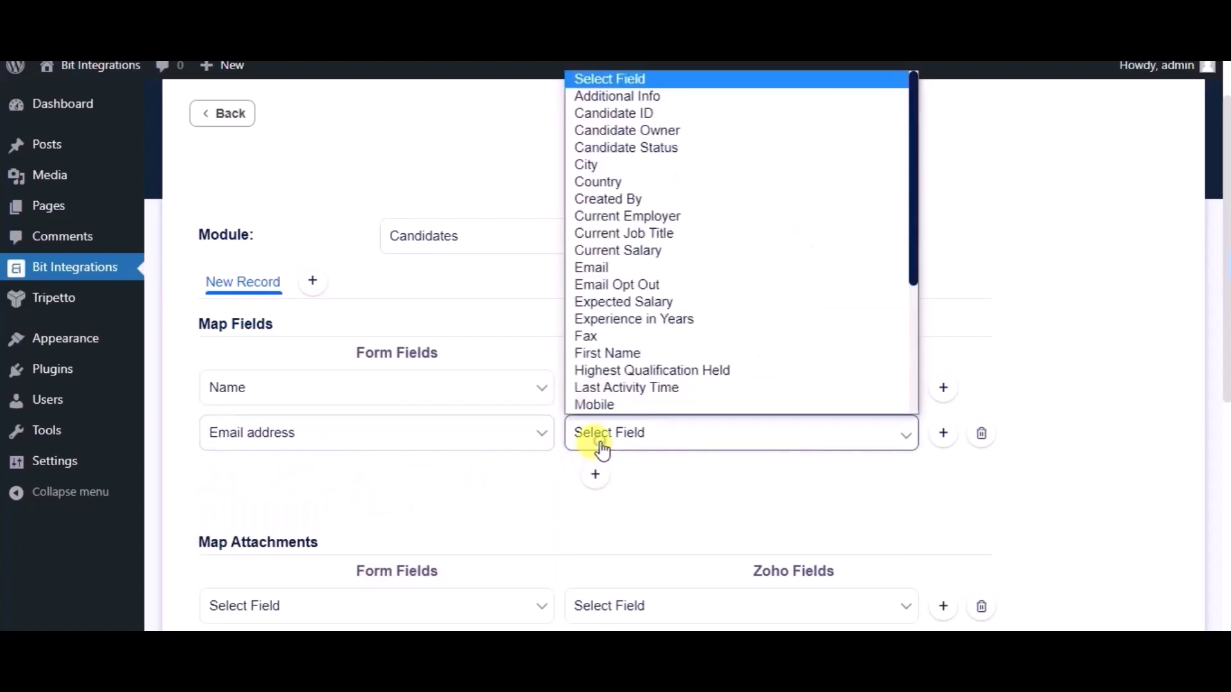
{"action": "left_click", "coordinate": [621, 277]}
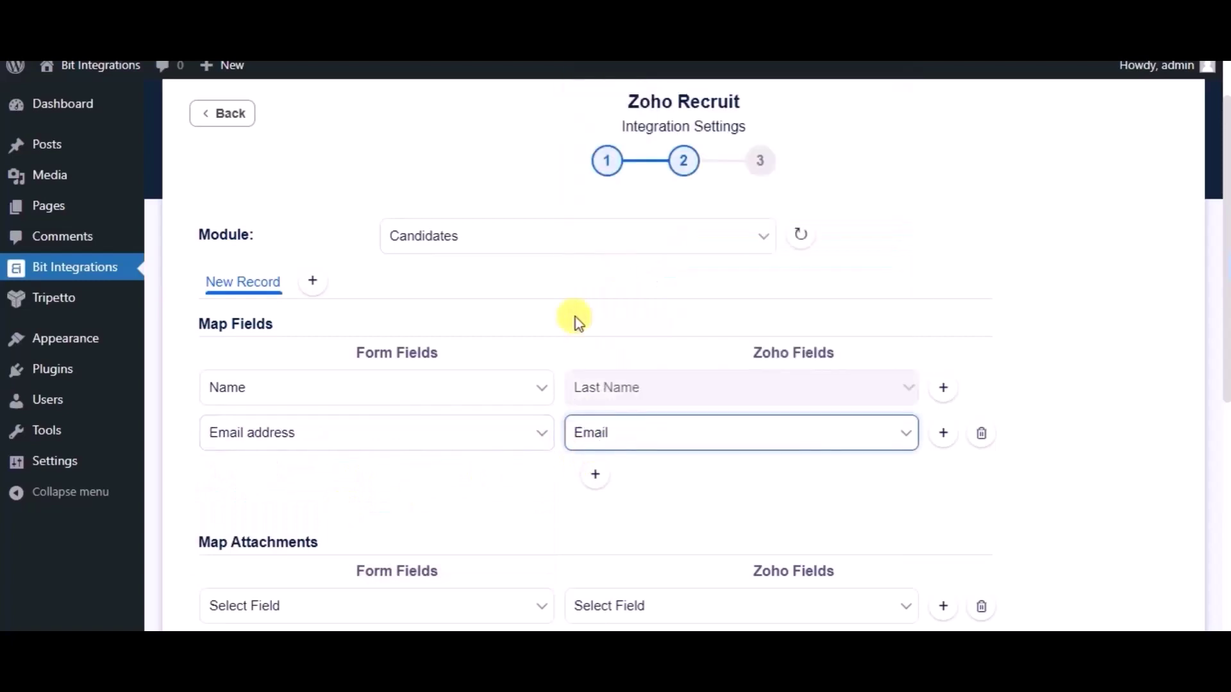
{"action": "left_click", "coordinate": [594, 481]}
{"action": "left_click", "coordinate": [448, 478]}
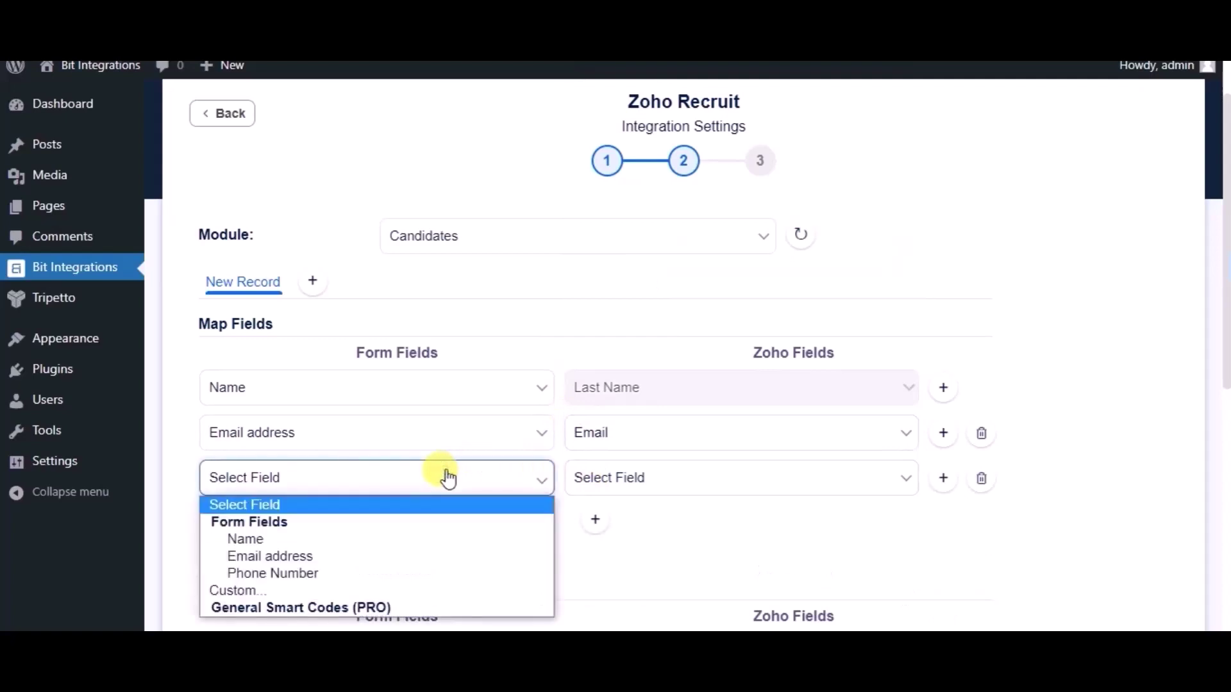
{"action": "left_click", "coordinate": [324, 573]}
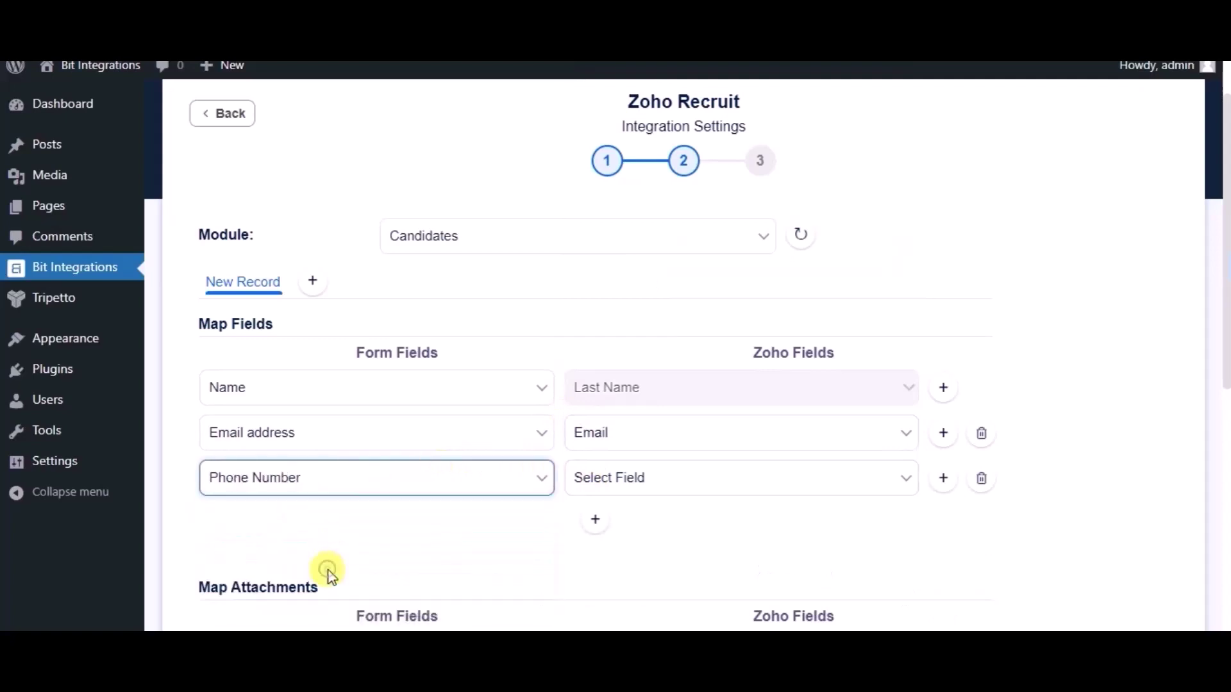
{"action": "left_click", "coordinate": [633, 483]}
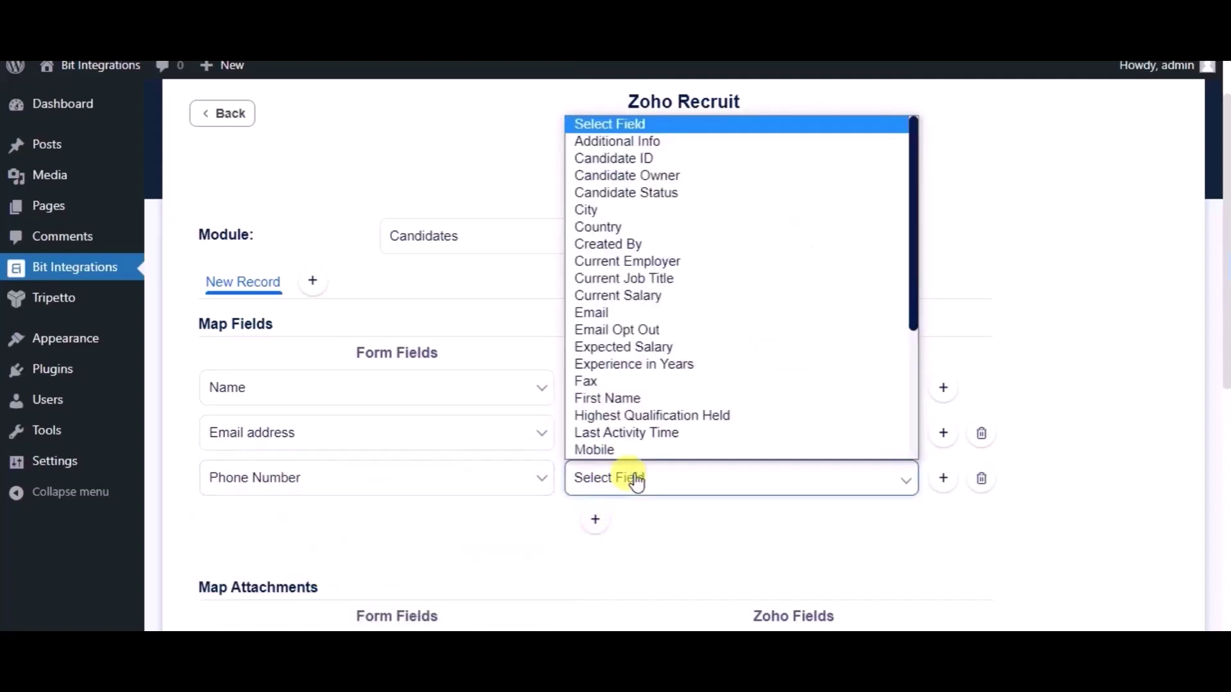
{"action": "left_click", "coordinate": [610, 448]}
{"action": "scroll", "coordinate": [552, 501], "scroll_direction": "down", "scroll_amount": 2}
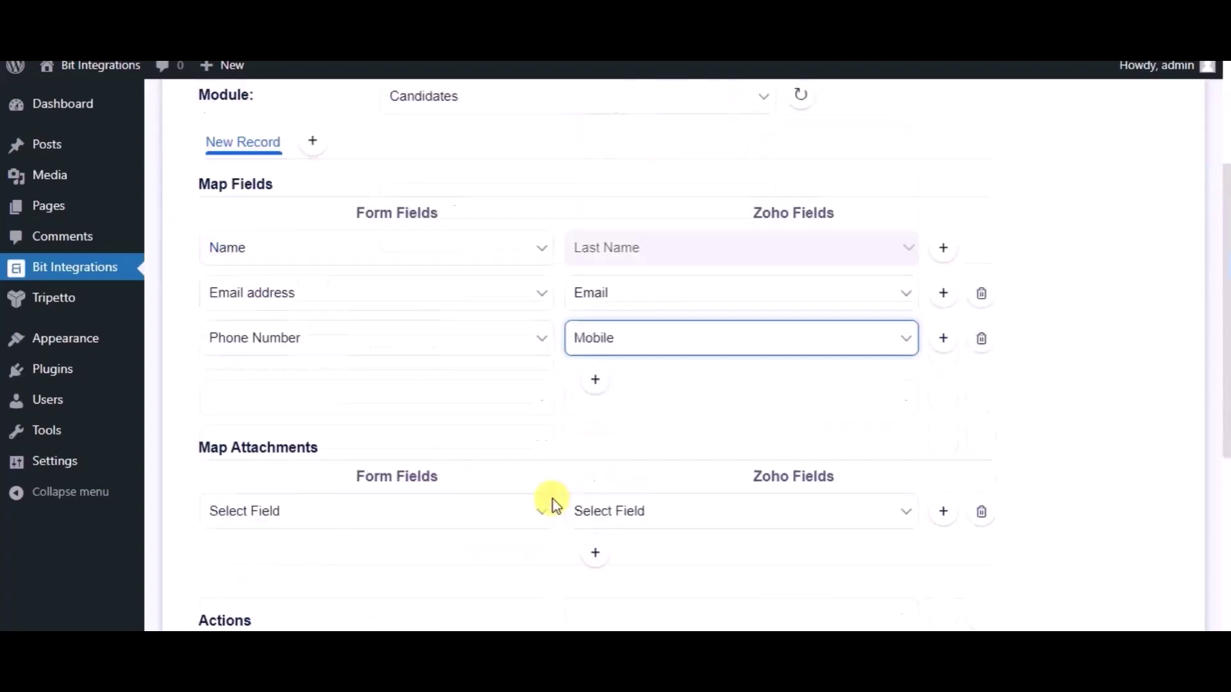
Scroll past the Actions section and advance to the final integration step.
{"action": "scroll", "coordinate": [552, 501], "scroll_direction": "down", "scroll_amount": 5}
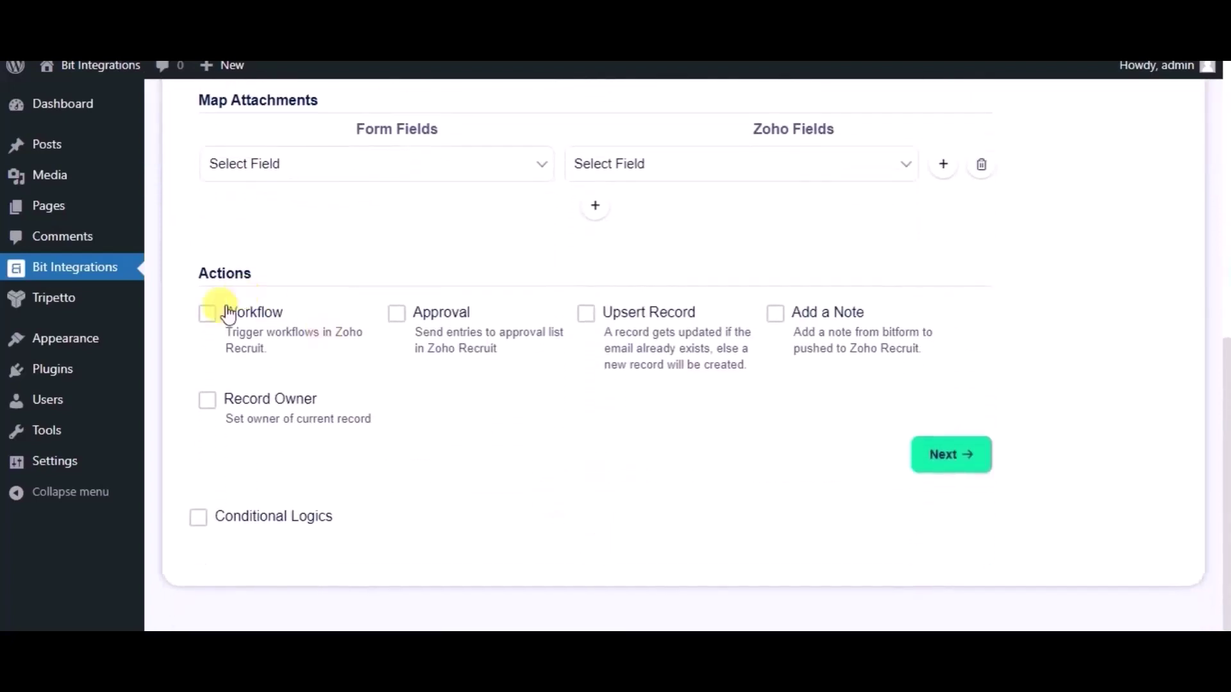
{"action": "scroll", "coordinate": [553, 498], "scroll_direction": "up", "scroll_amount": 1}
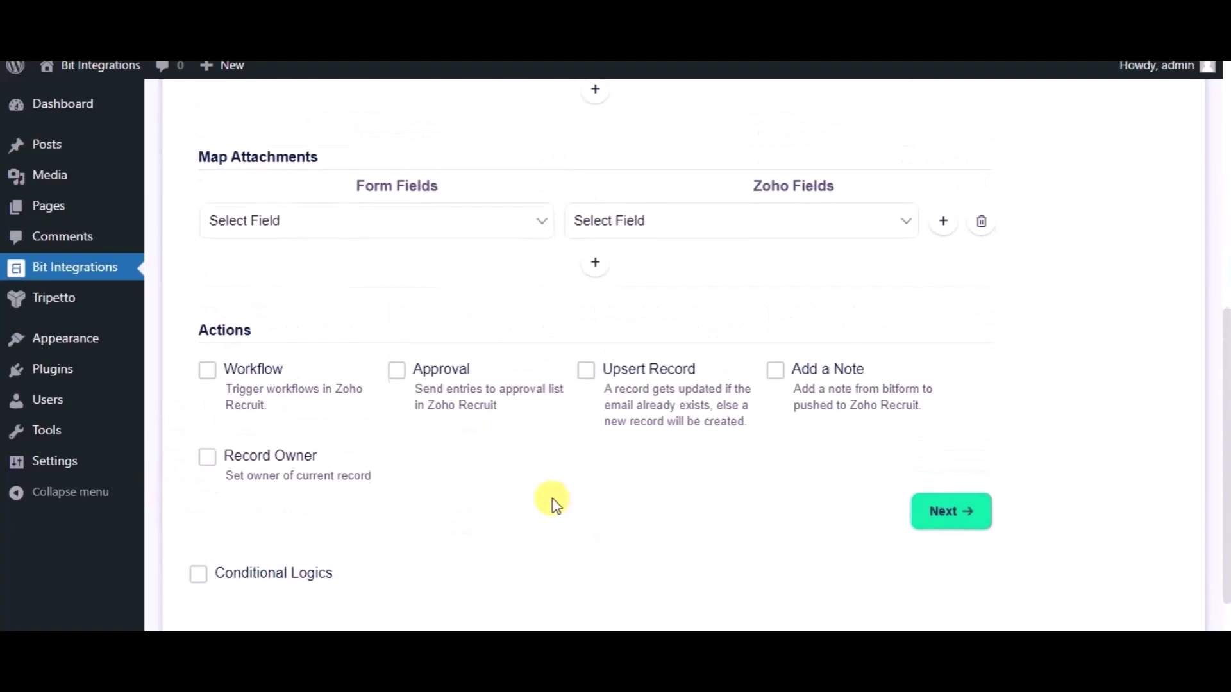
{"action": "scroll", "coordinate": [553, 499], "scroll_direction": "down", "scroll_amount": 1}
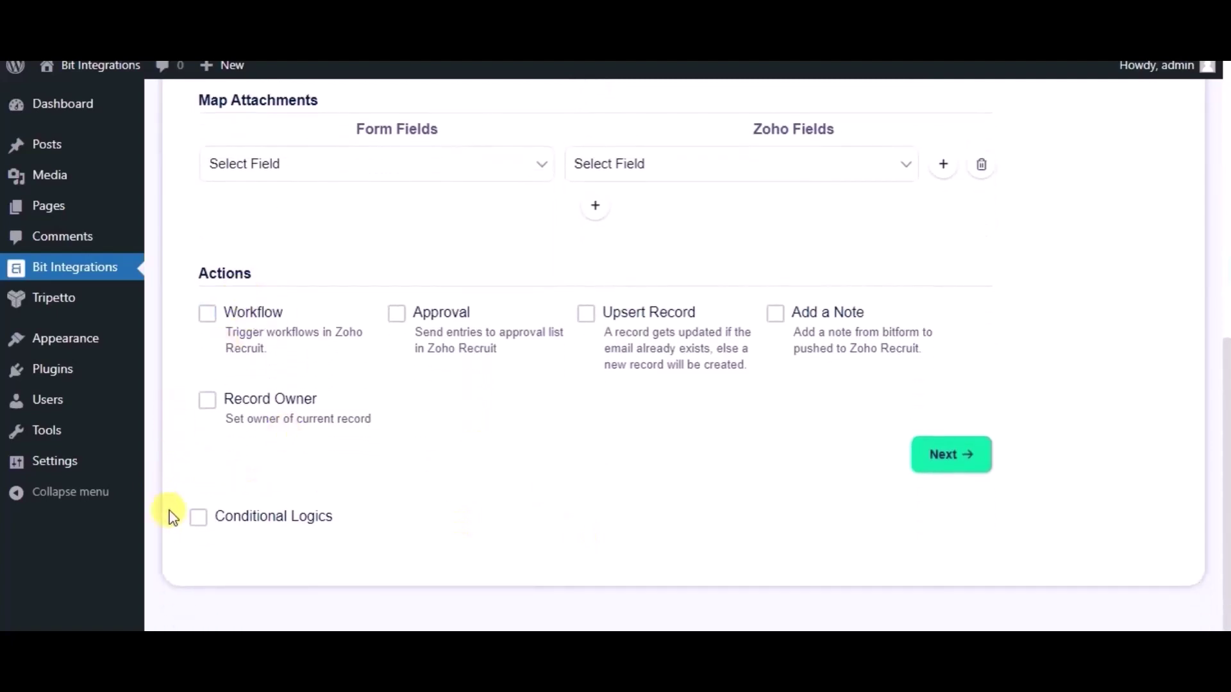
{"action": "left_click", "coordinate": [943, 459]}
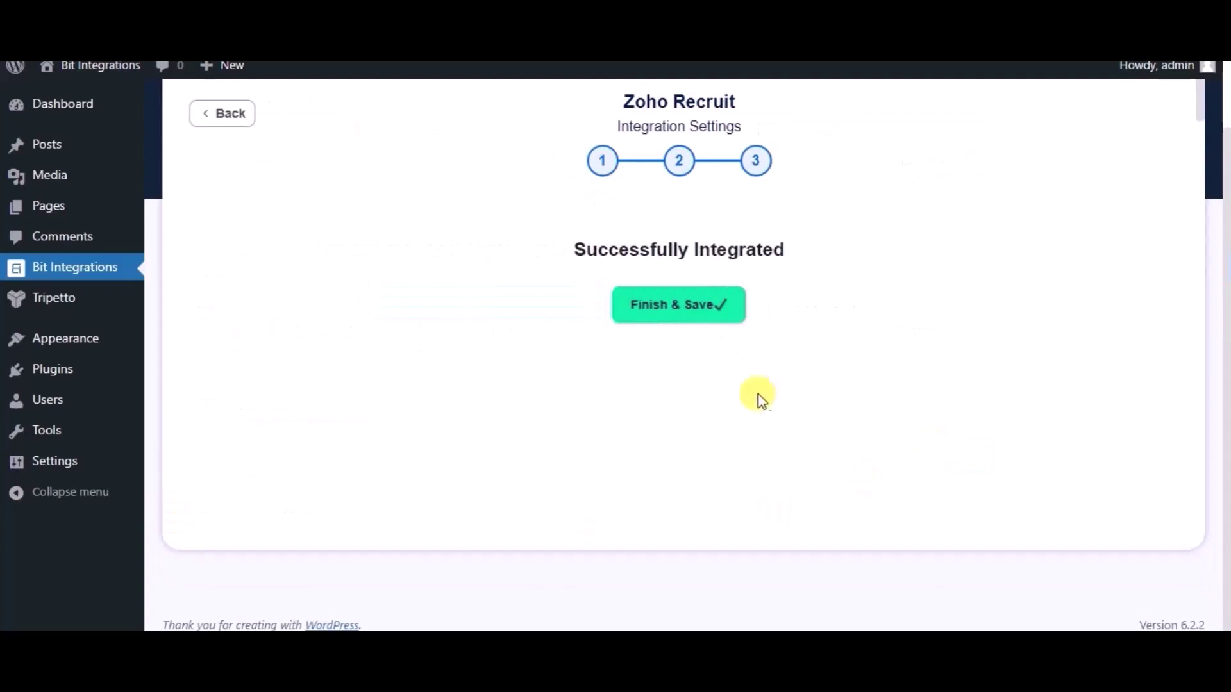
Finish & Save the integration, then begin a new Groundhogg contact with first name Bit Integrations.
{"action": "left_click", "coordinate": [671, 318]}
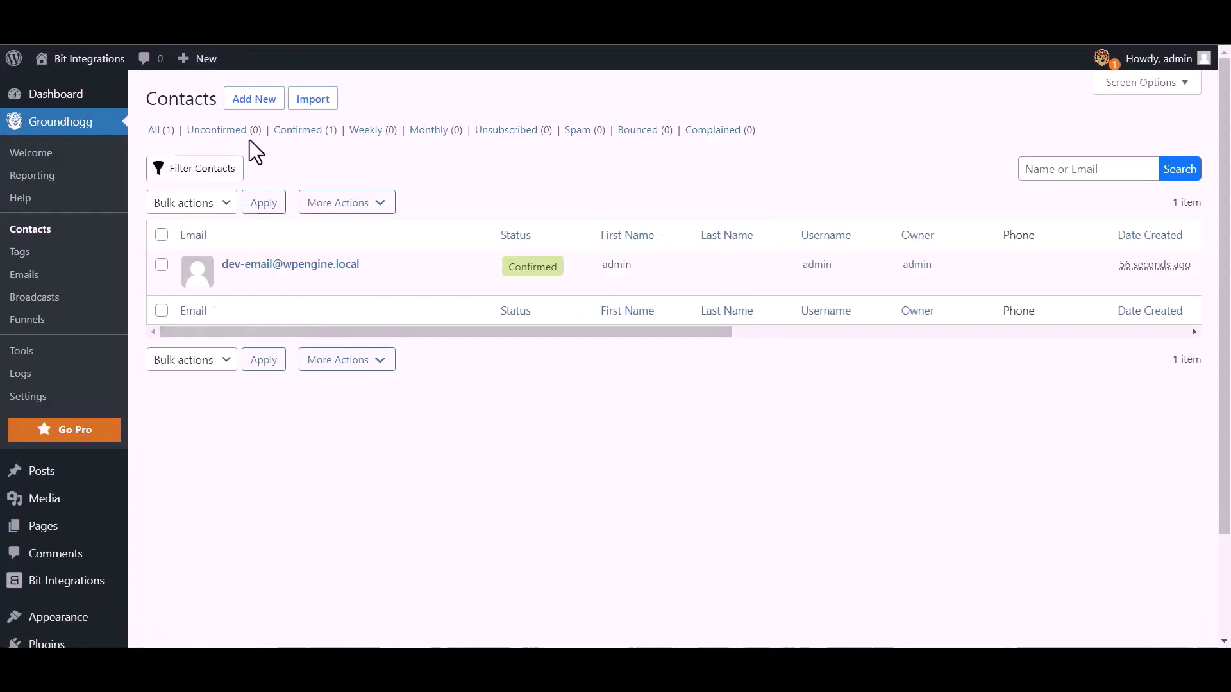
{"action": "left_click", "coordinate": [264, 101]}
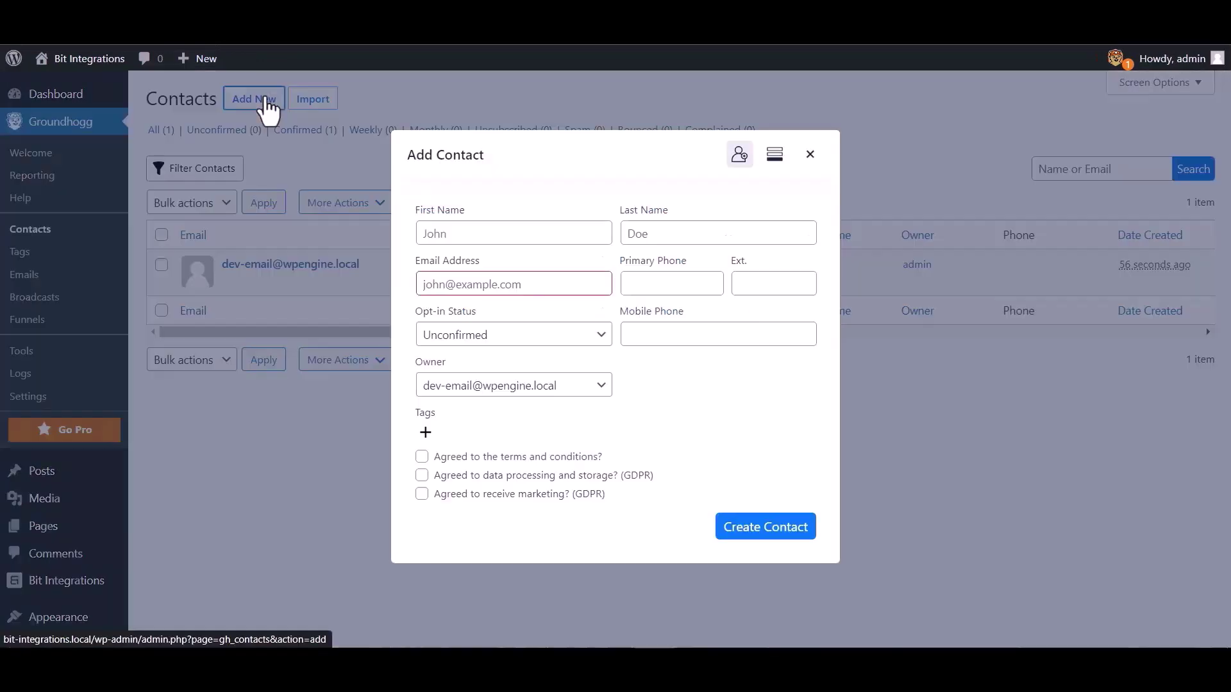
{"action": "left_click", "coordinate": [470, 233]}
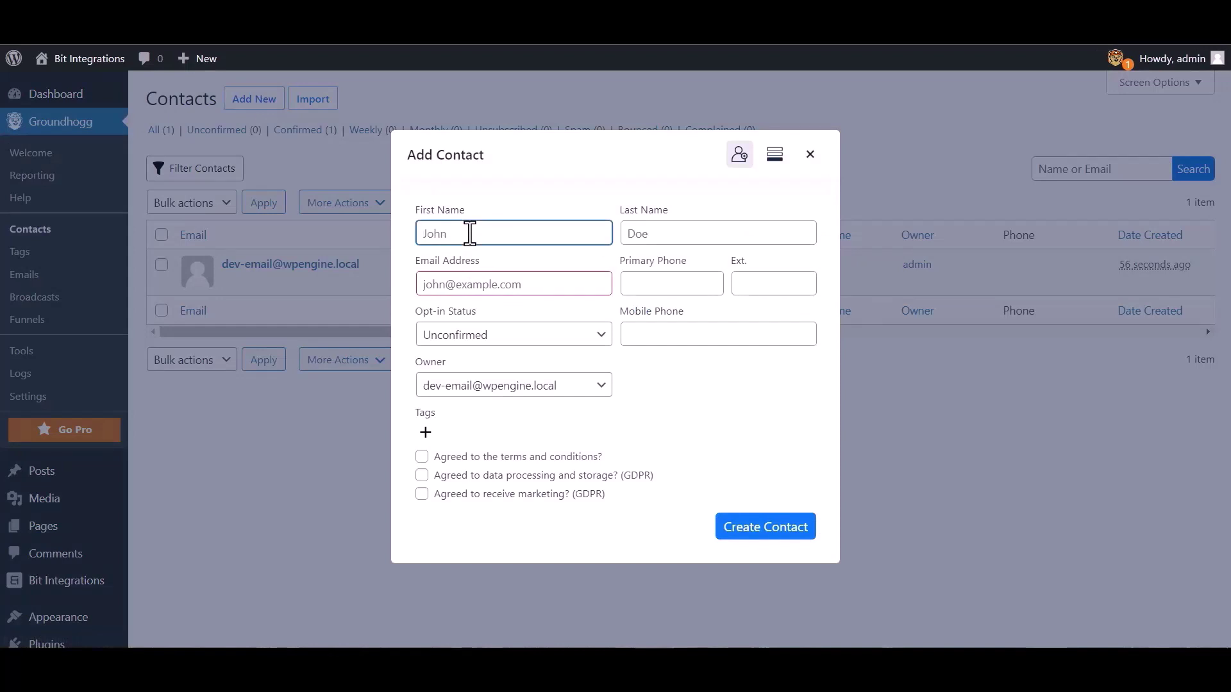
{"action": "type", "text": "Bit Integrations"}
Enter the contact's support e-mail address and mobile number, and create the contact.
{"action": "left_click", "coordinate": [523, 284]}
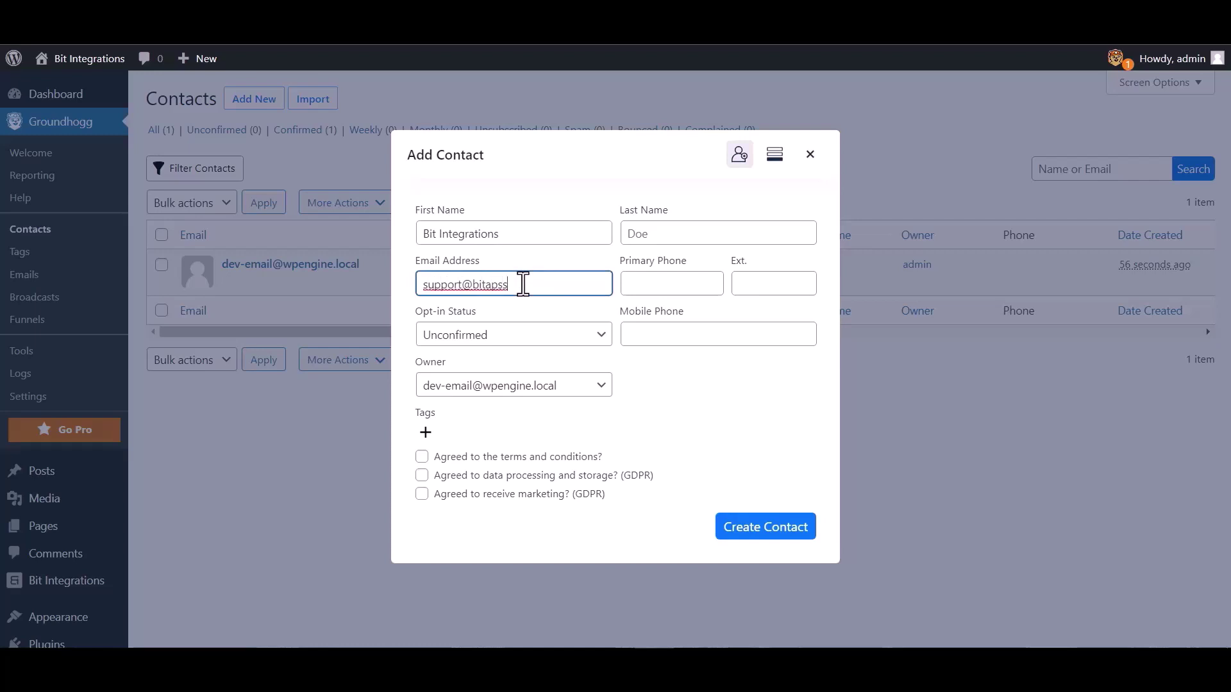
{"action": "left_click", "coordinate": [668, 328]}
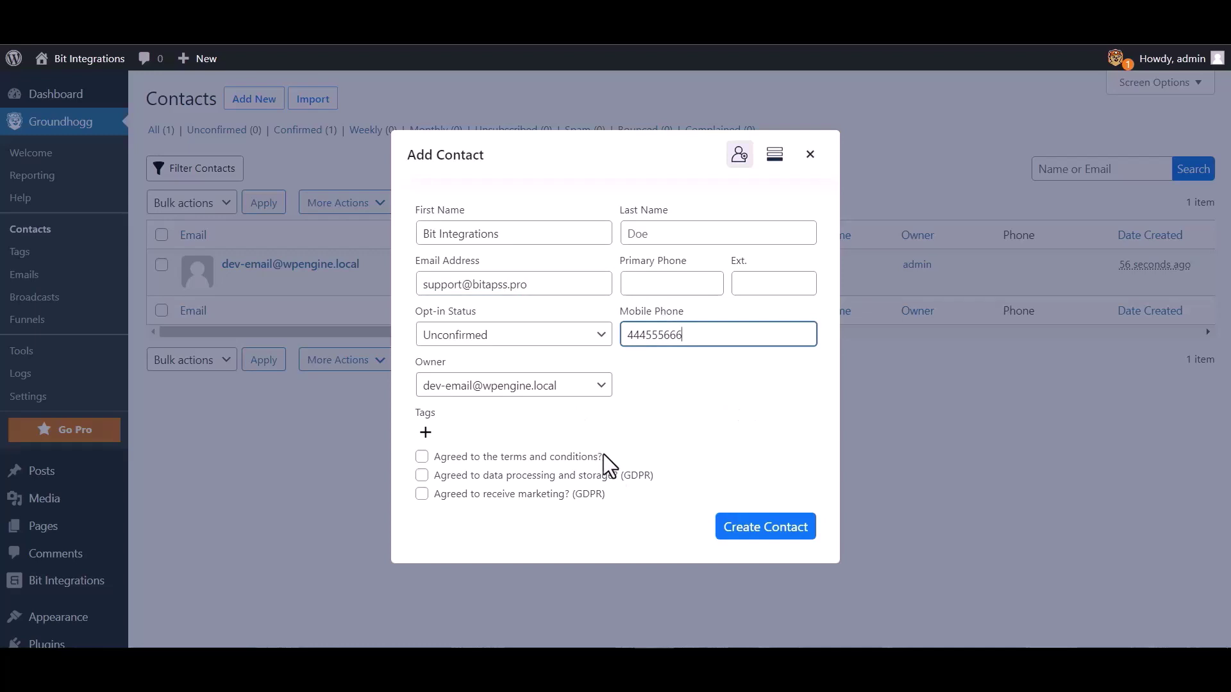
{"action": "left_click", "coordinate": [750, 533]}
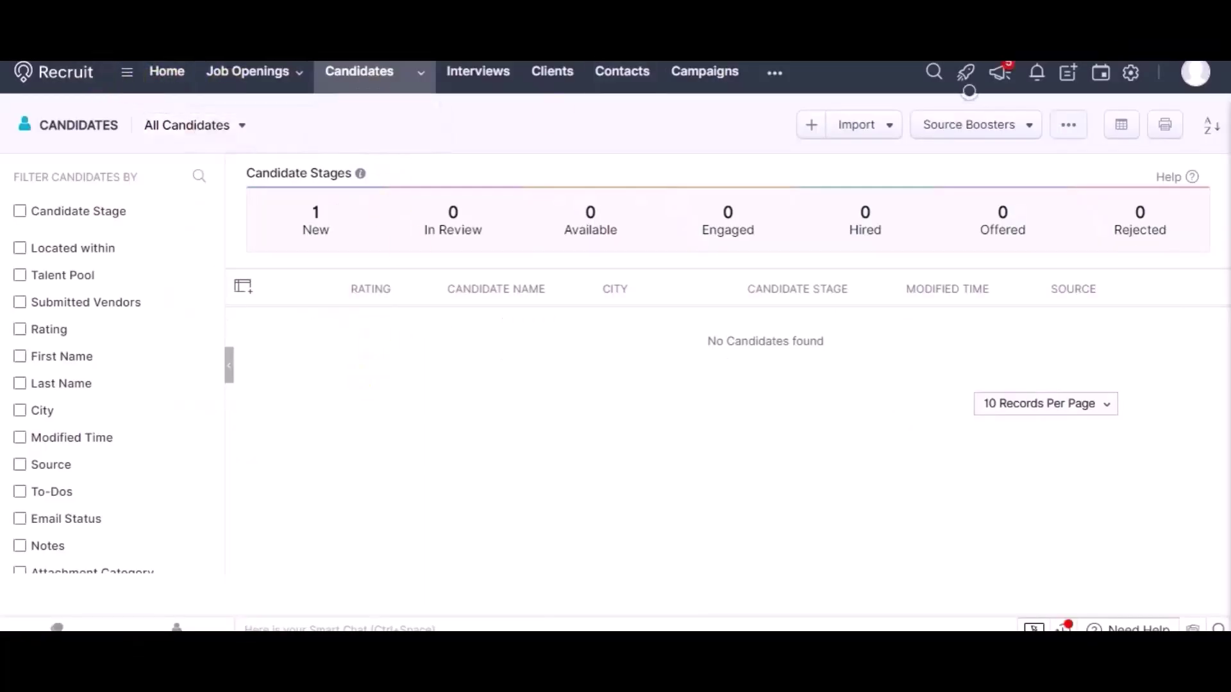
Reload Zoho Recruit's Candidates page to look for the new Bit Integrations candidate.
{"action": "left_click", "coordinate": [71, 72]}
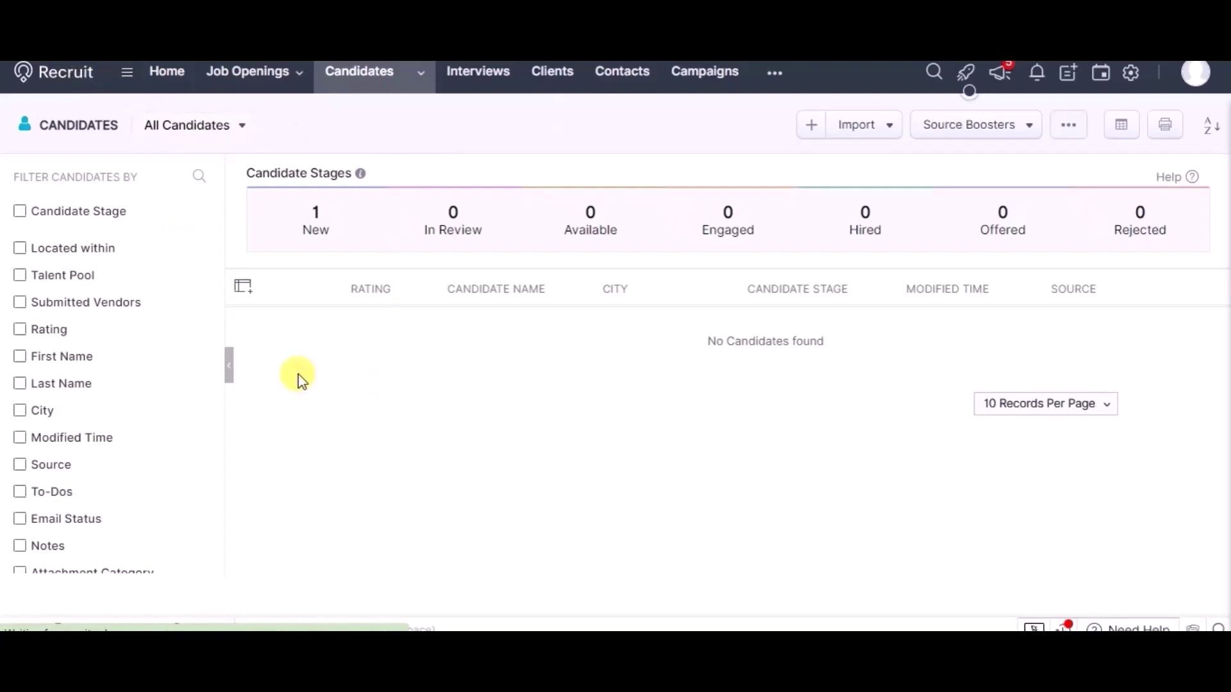